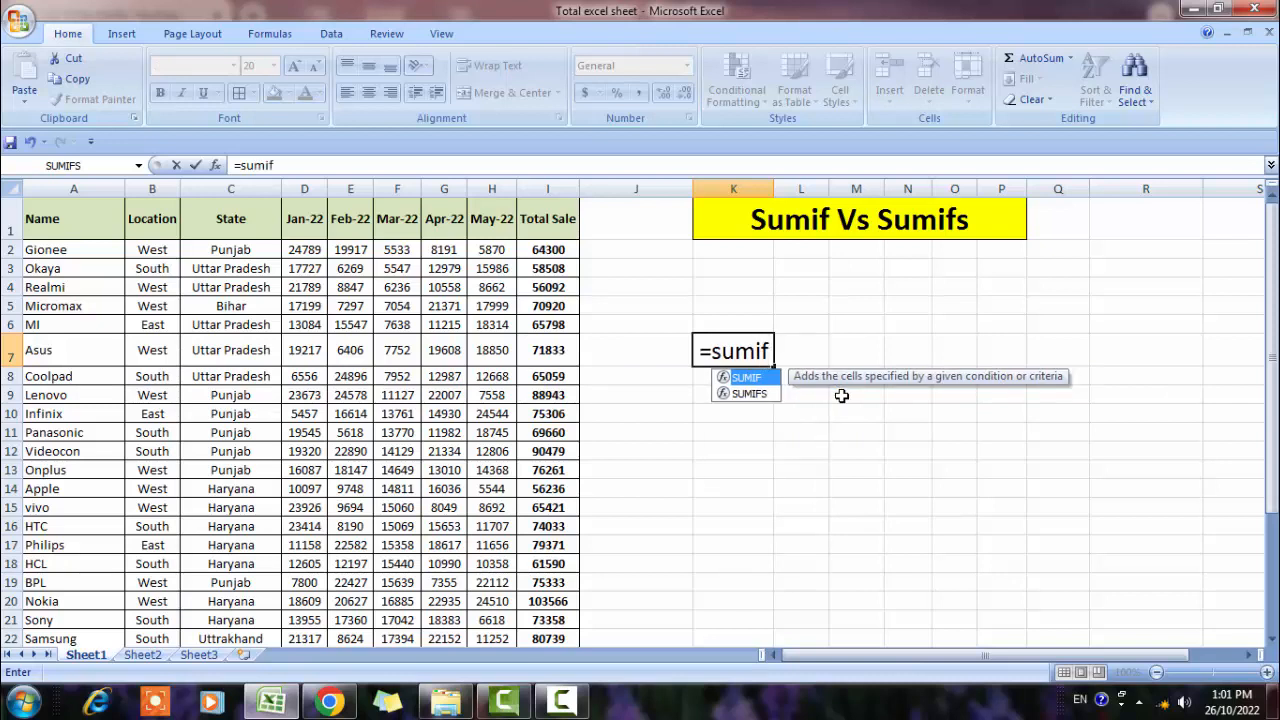
- Enter =SUMIF(B:B,"West",I:I) in cell K7 to total the sales for the West location
key("Tab")
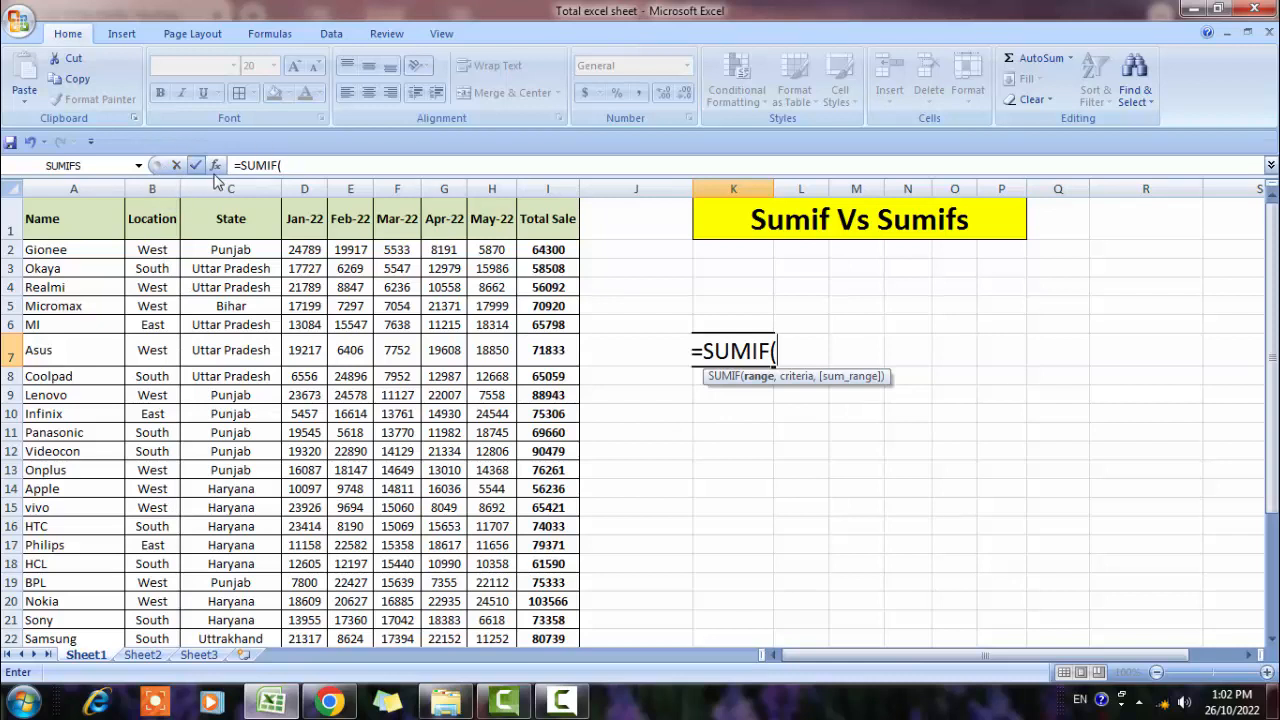
left_click(156, 181)
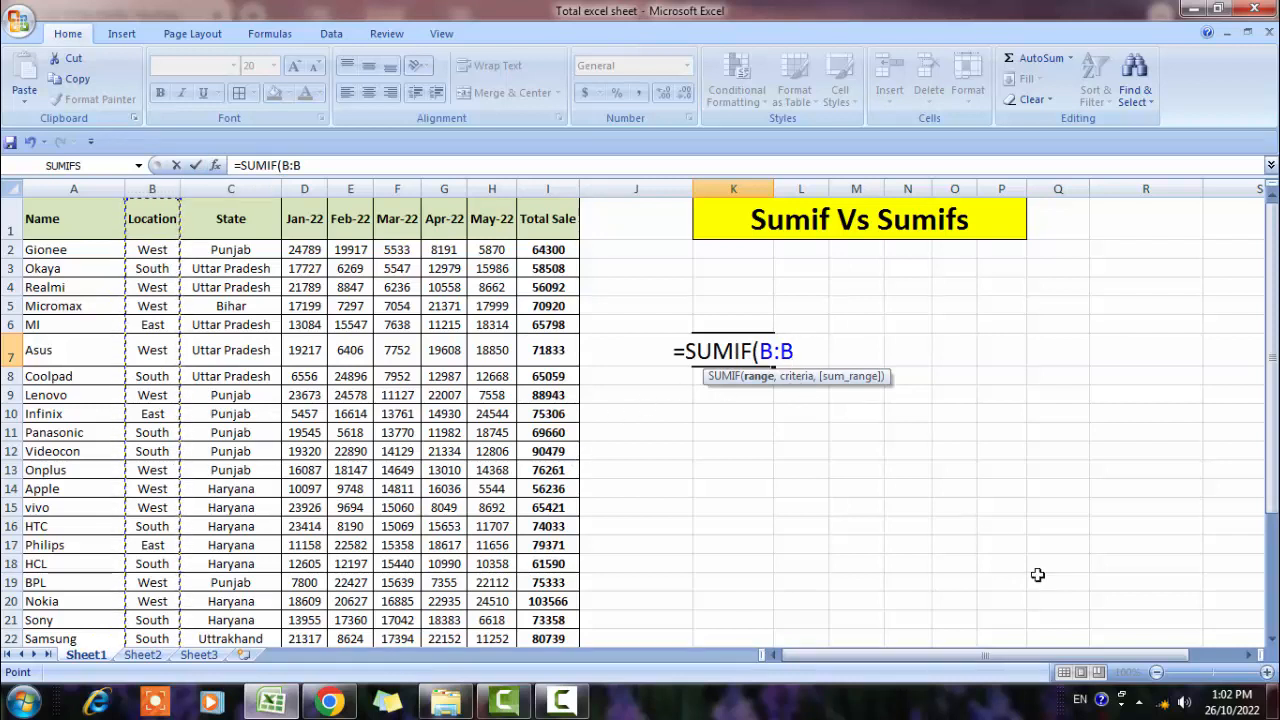
type(",")
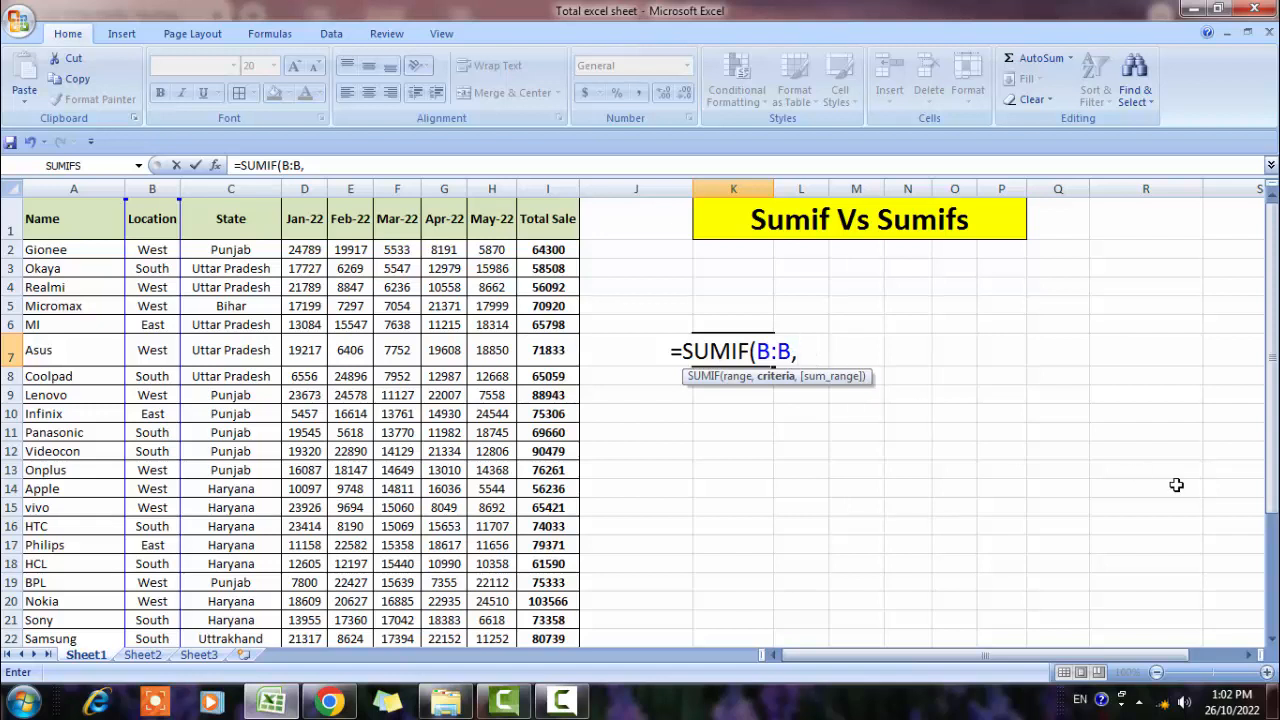
type("\"")
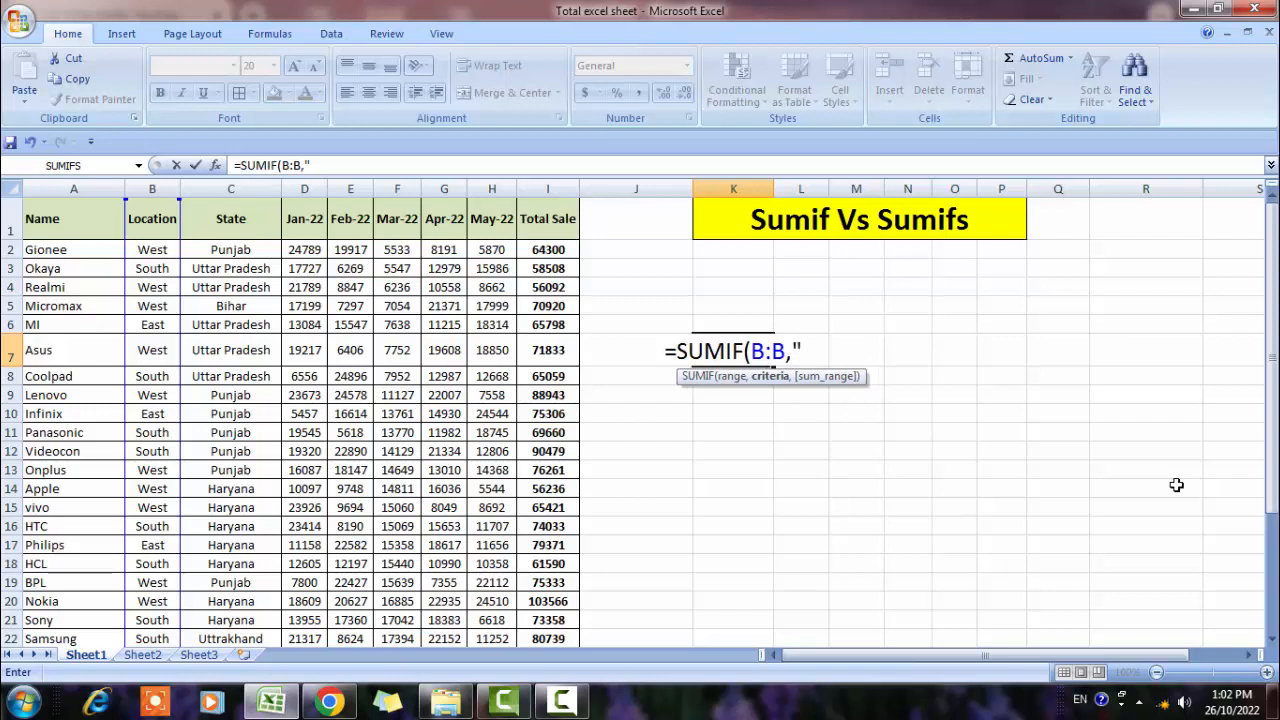
type("w")
key("BackSpace")
type("W")
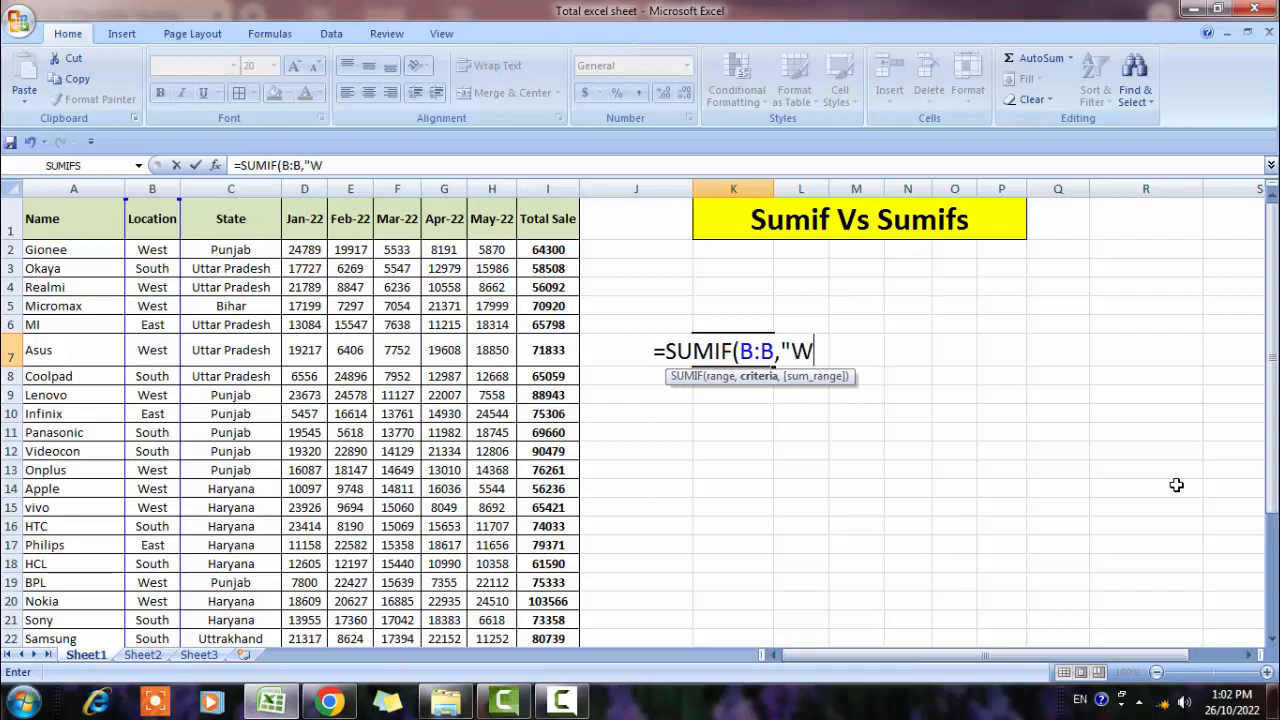
type("est\"")
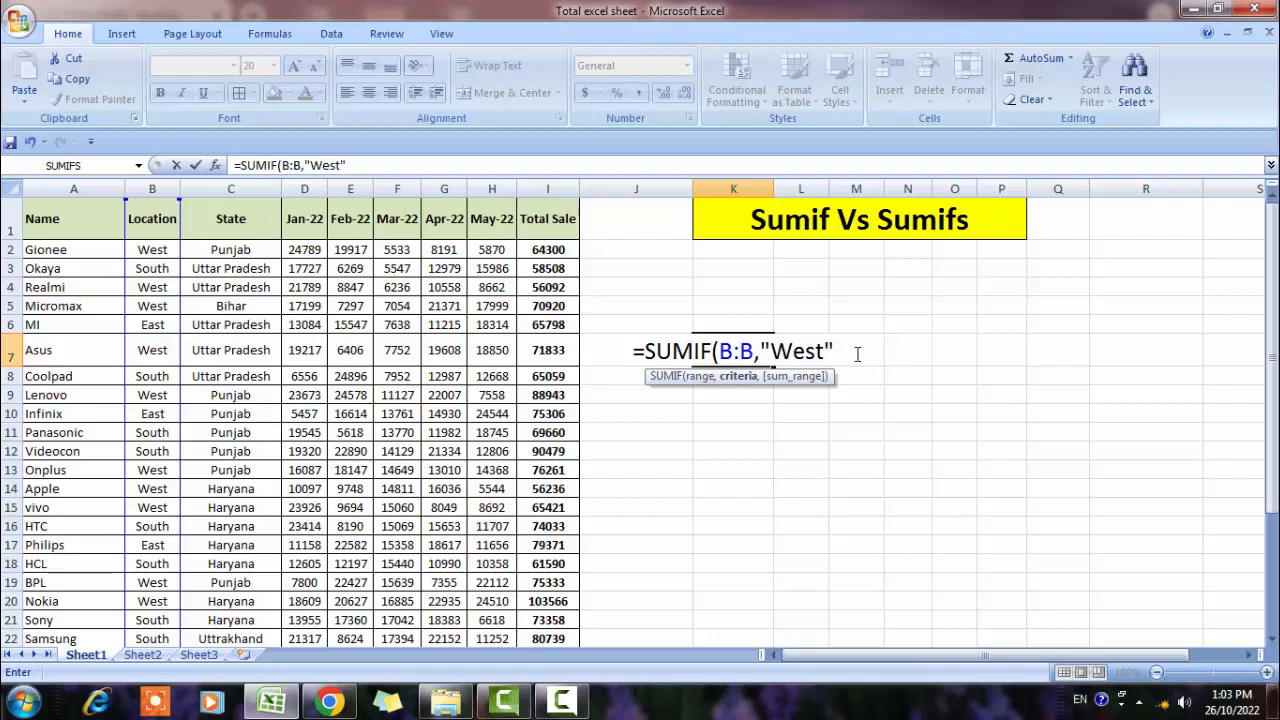
type(",")
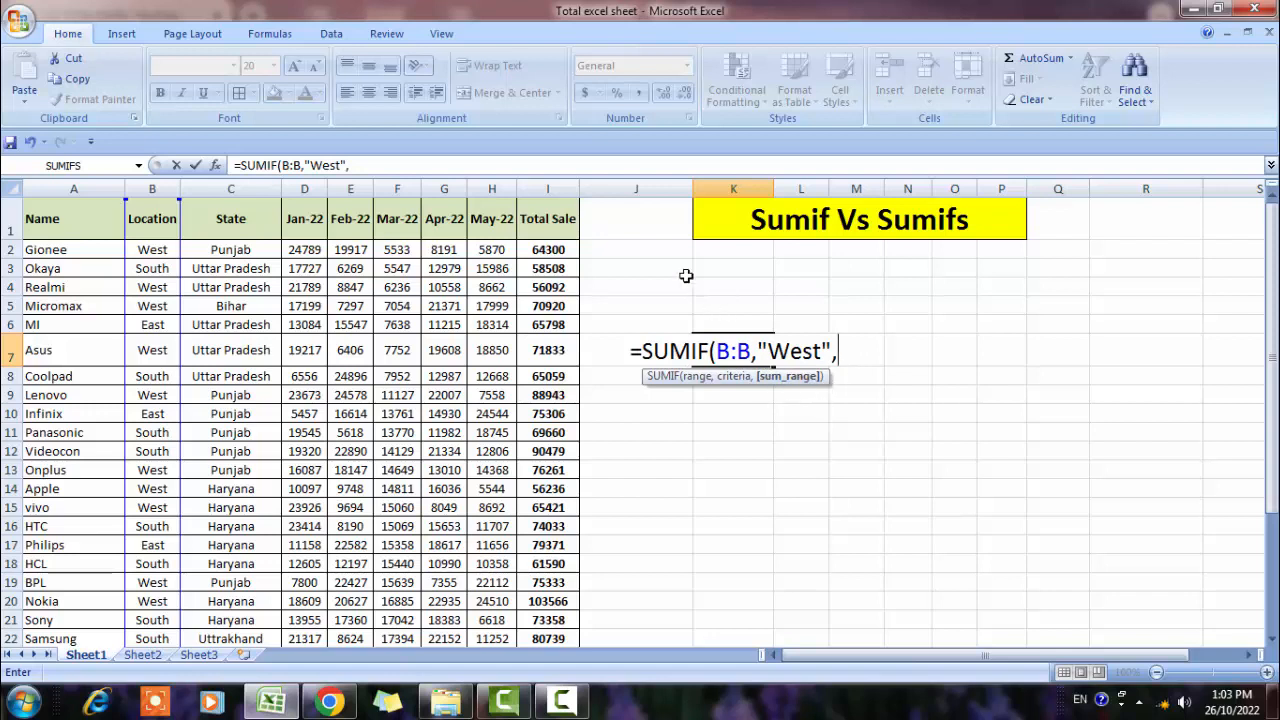
left_click(556, 186)
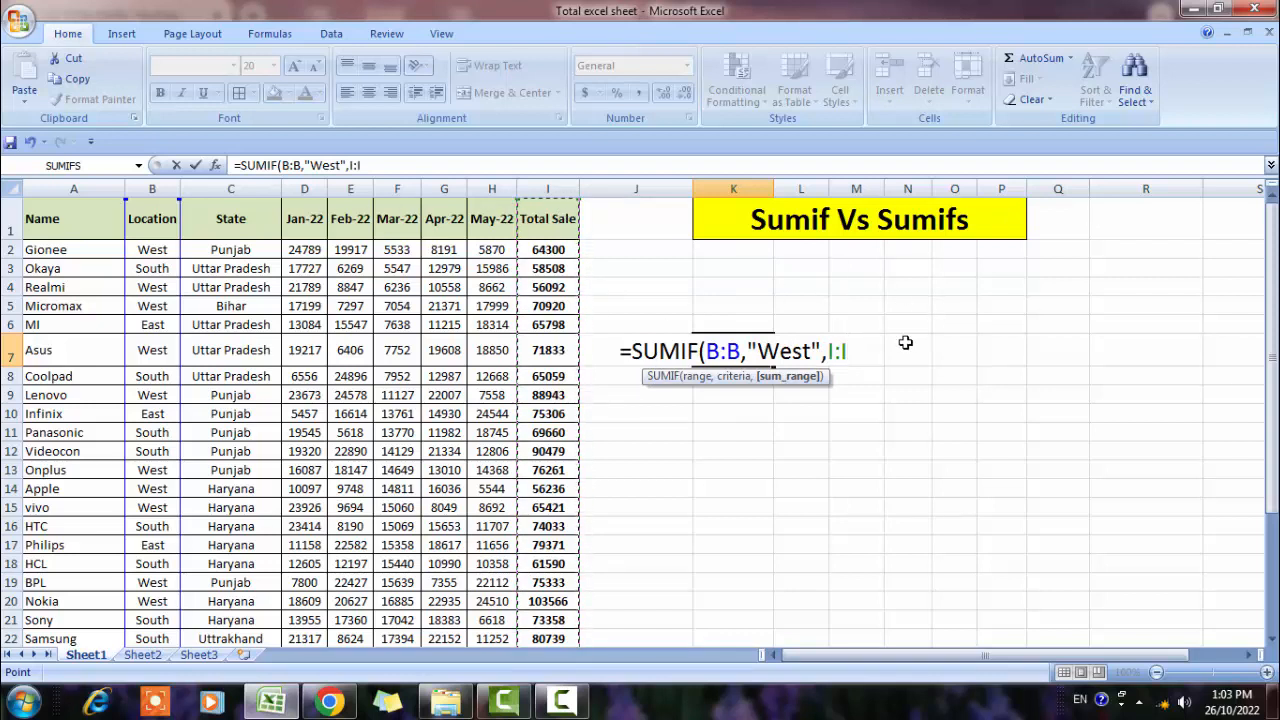
type(")")
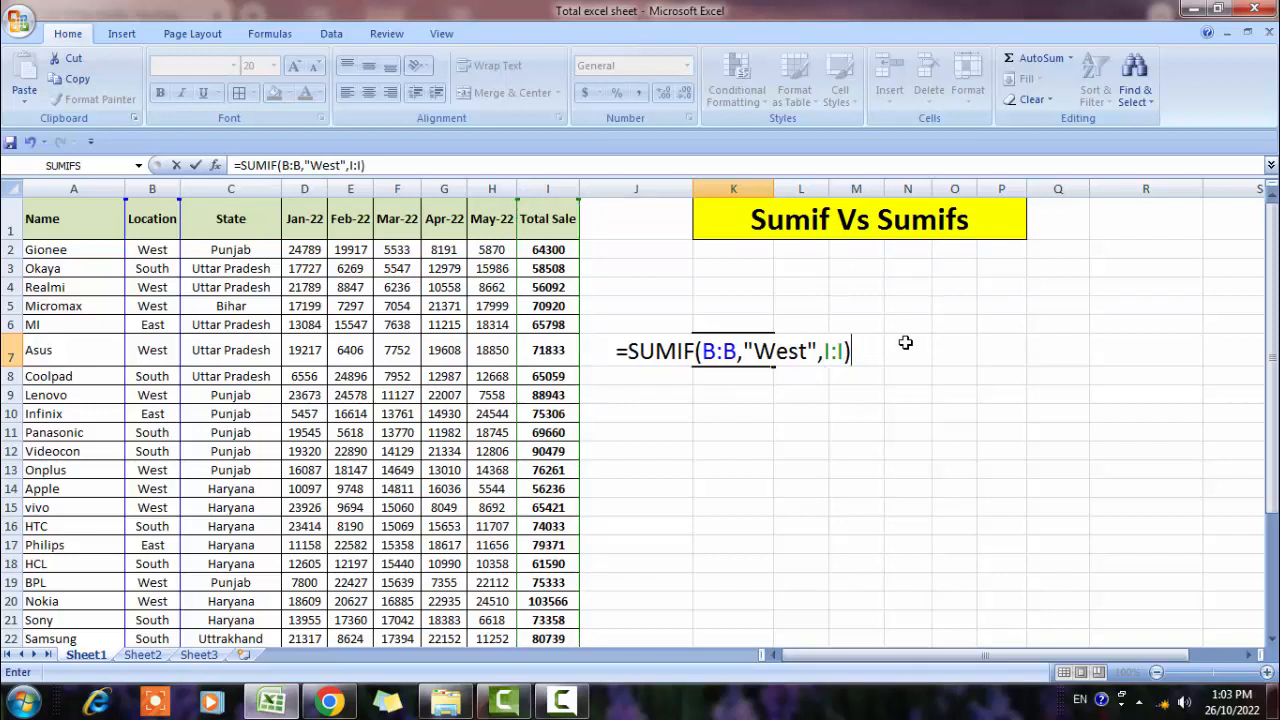
key("ctrl+Return")
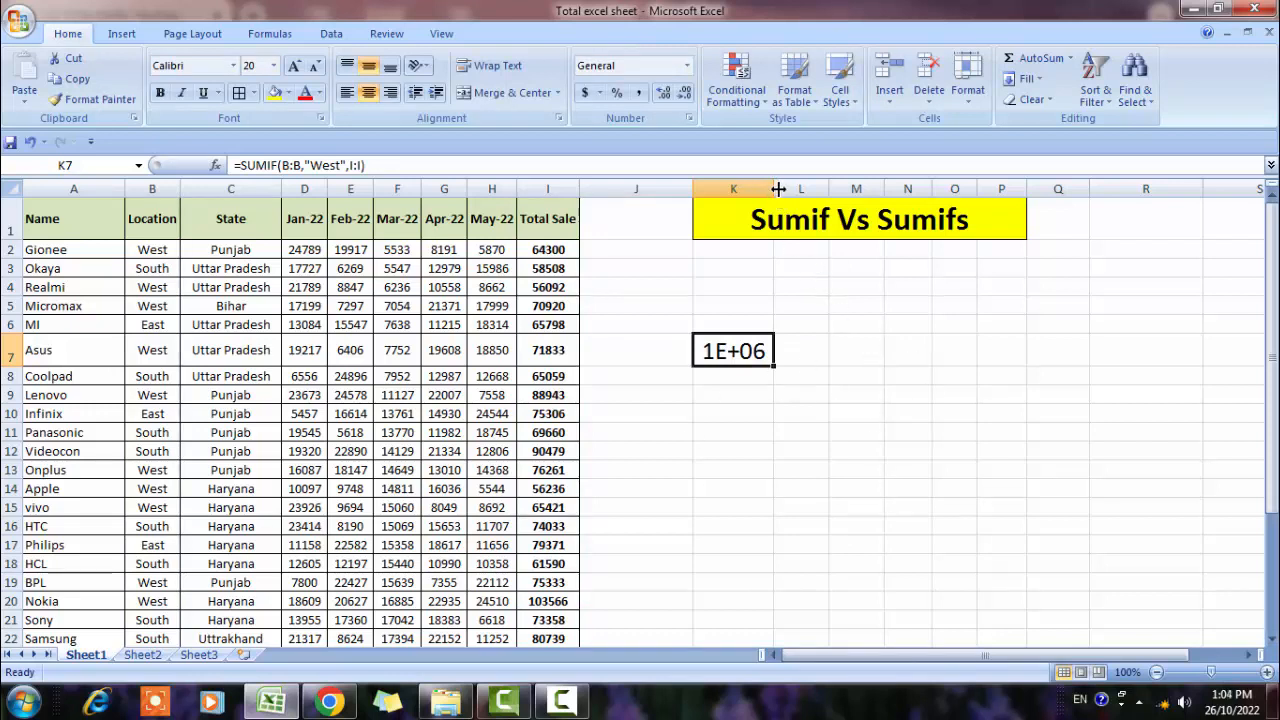
- Widen column K so the full SUMIF total in K7 fits, and check the formula in that cell
left_click_drag(778, 189, 847, 189)
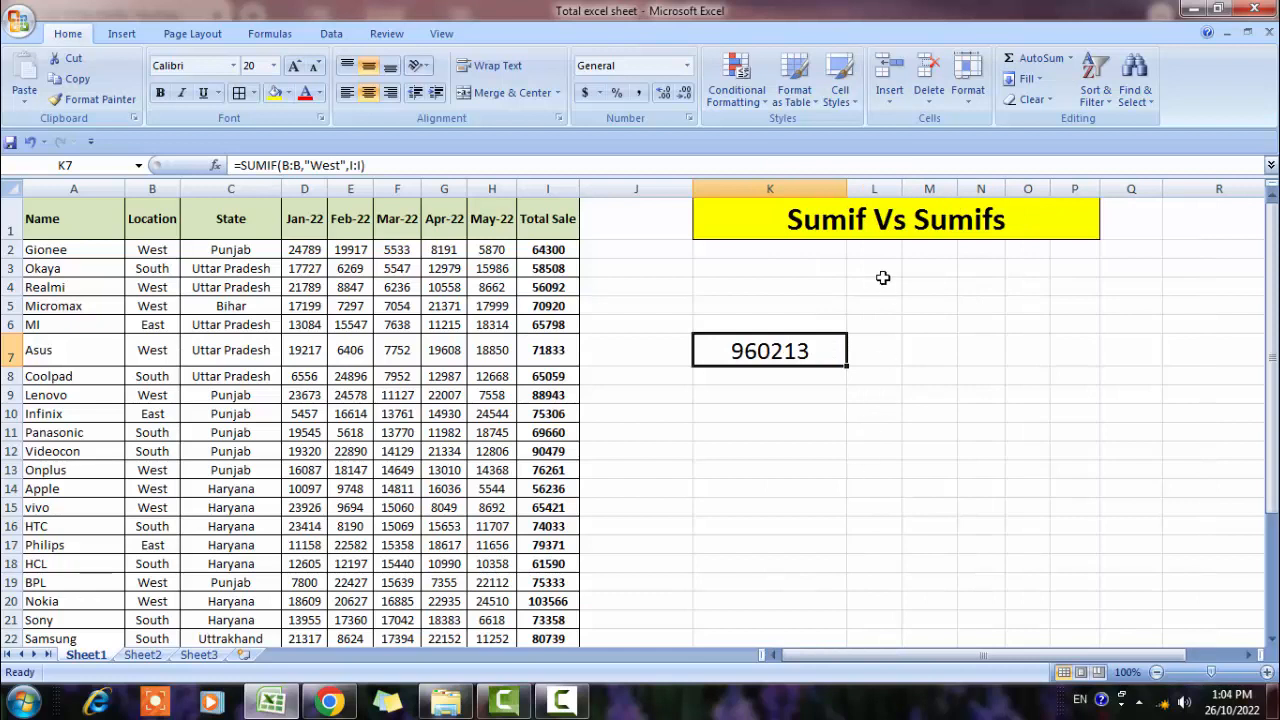
left_click(780, 414)
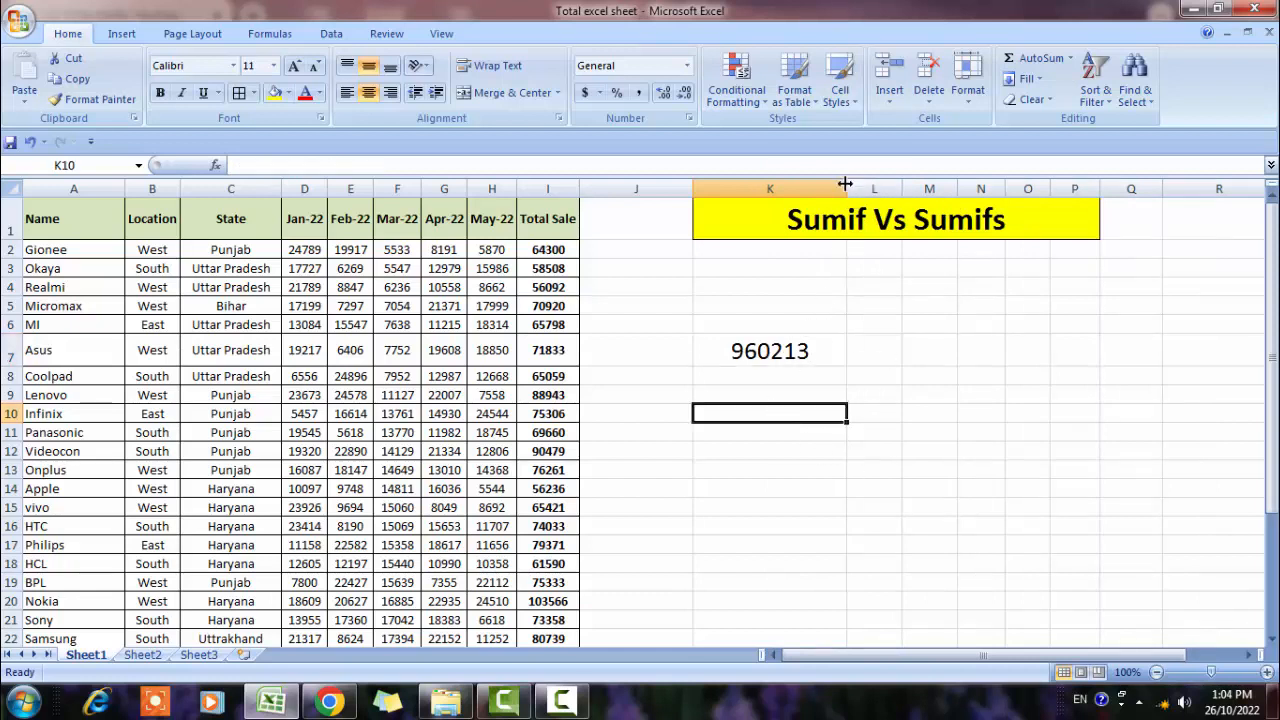
left_click(785, 378)
left_click(756, 353)
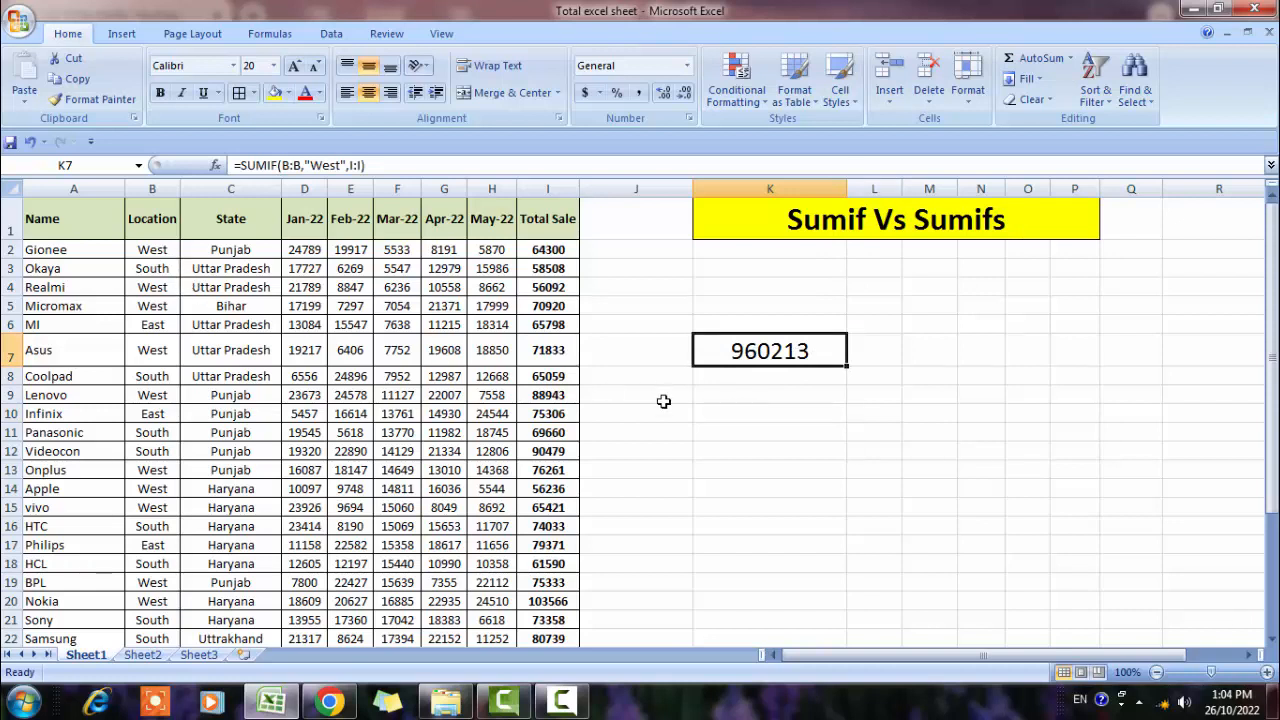
left_click(792, 394)
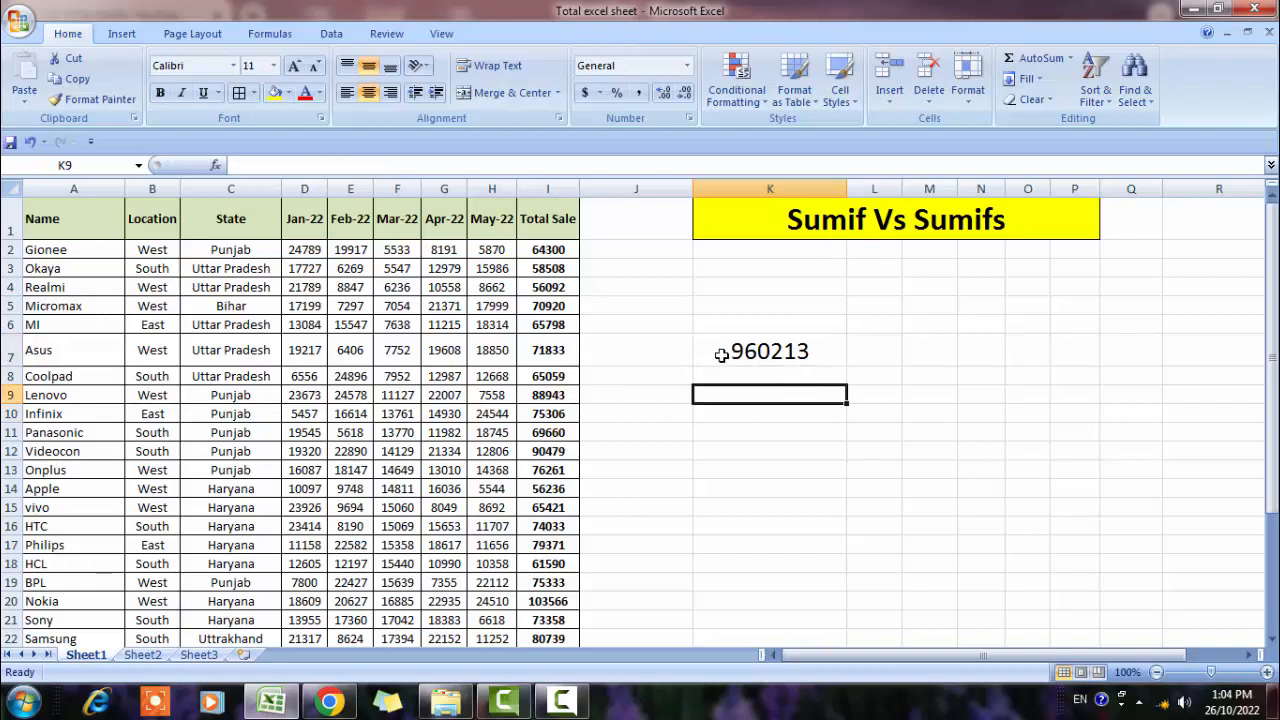
- Add filters to the header row and go to the Location header
left_click(240, 206)
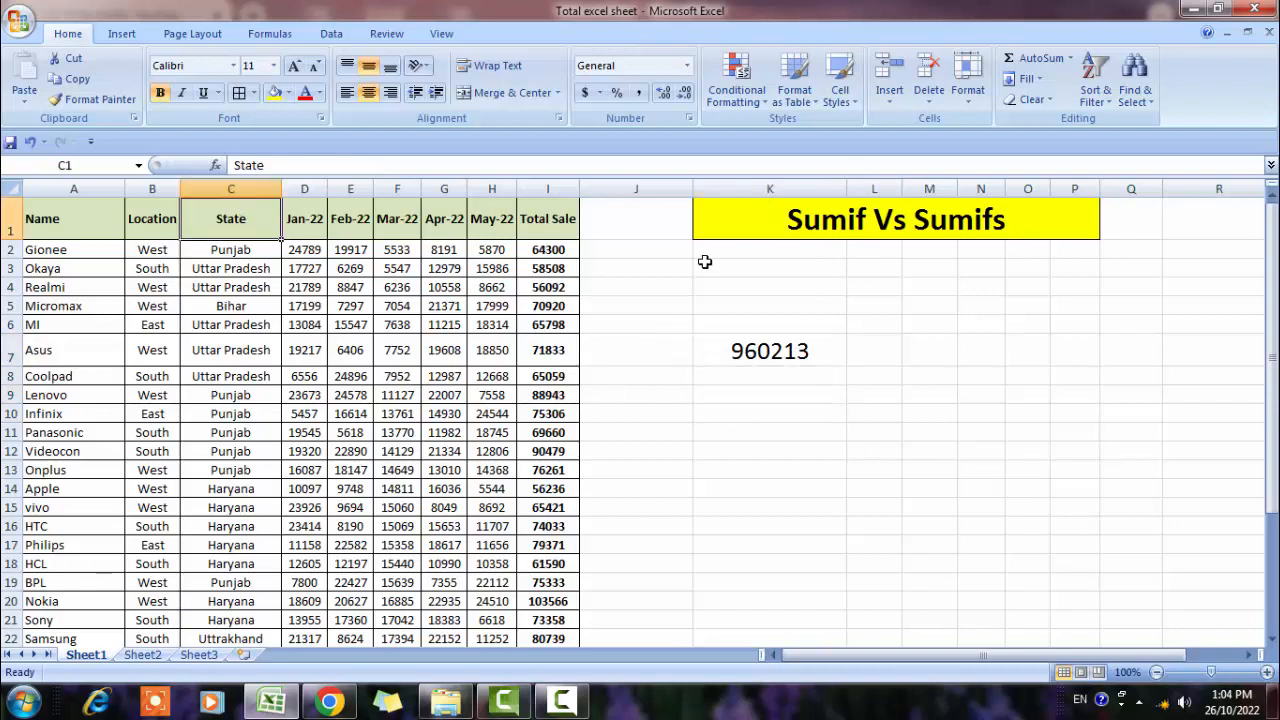
key("Right")
key("Right")
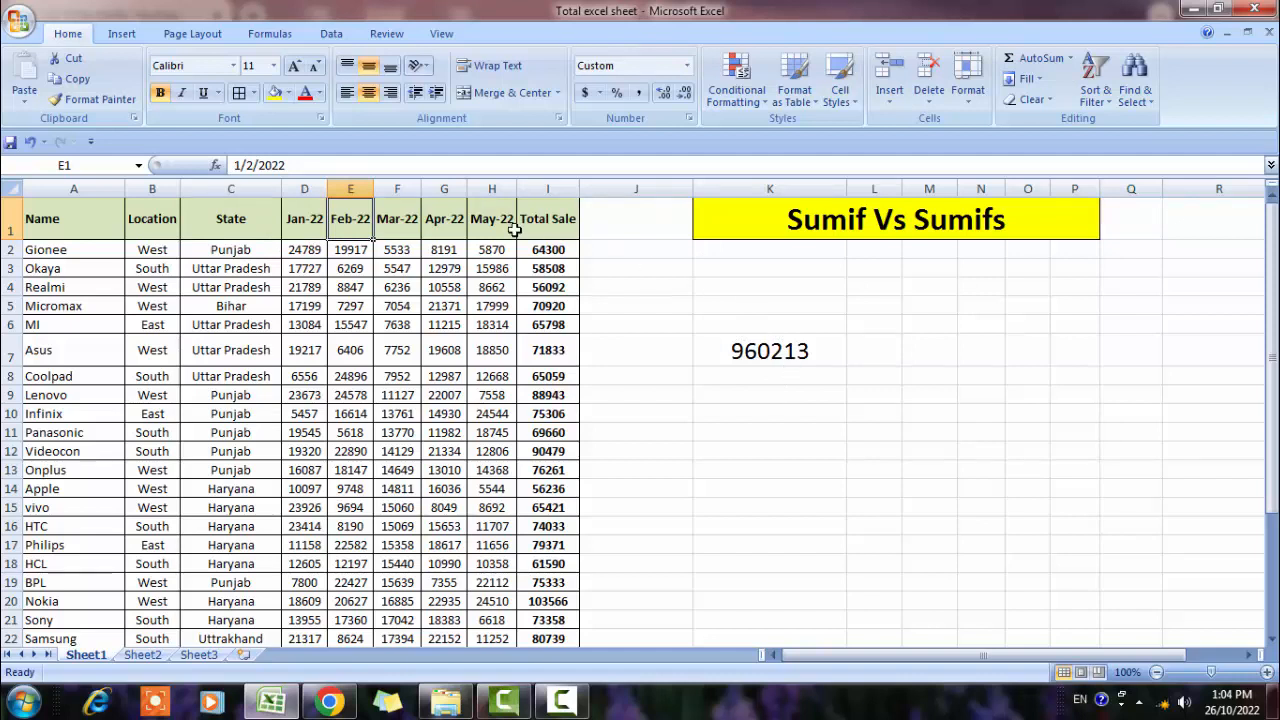
key("shift+space")
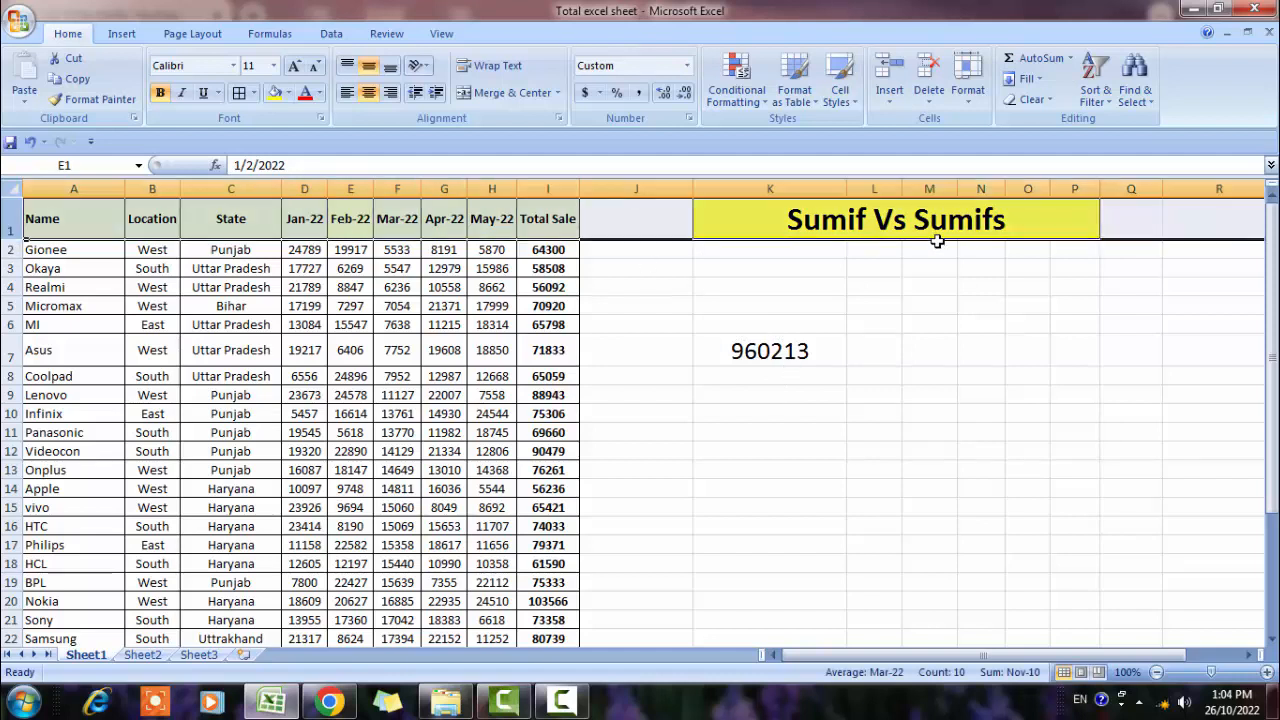
key("ctrl+shift+l")
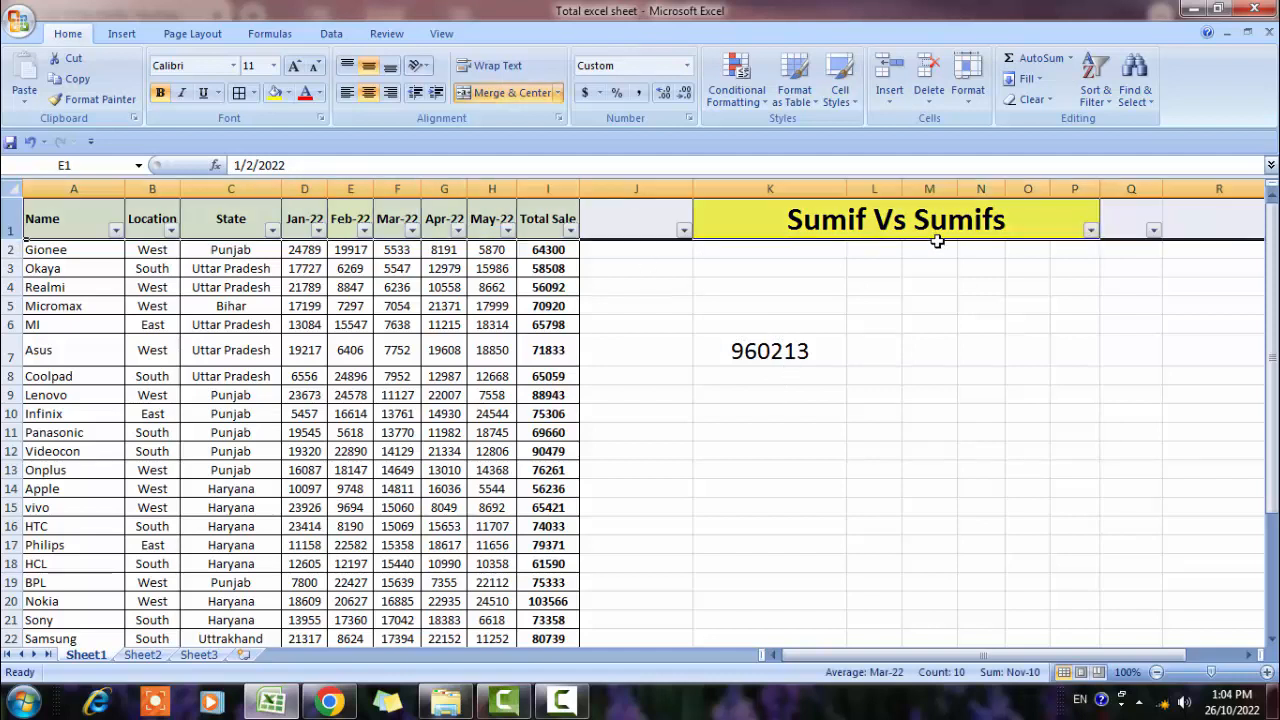
key("Left")
key("Left")
key("Left")
key("alt+Down")
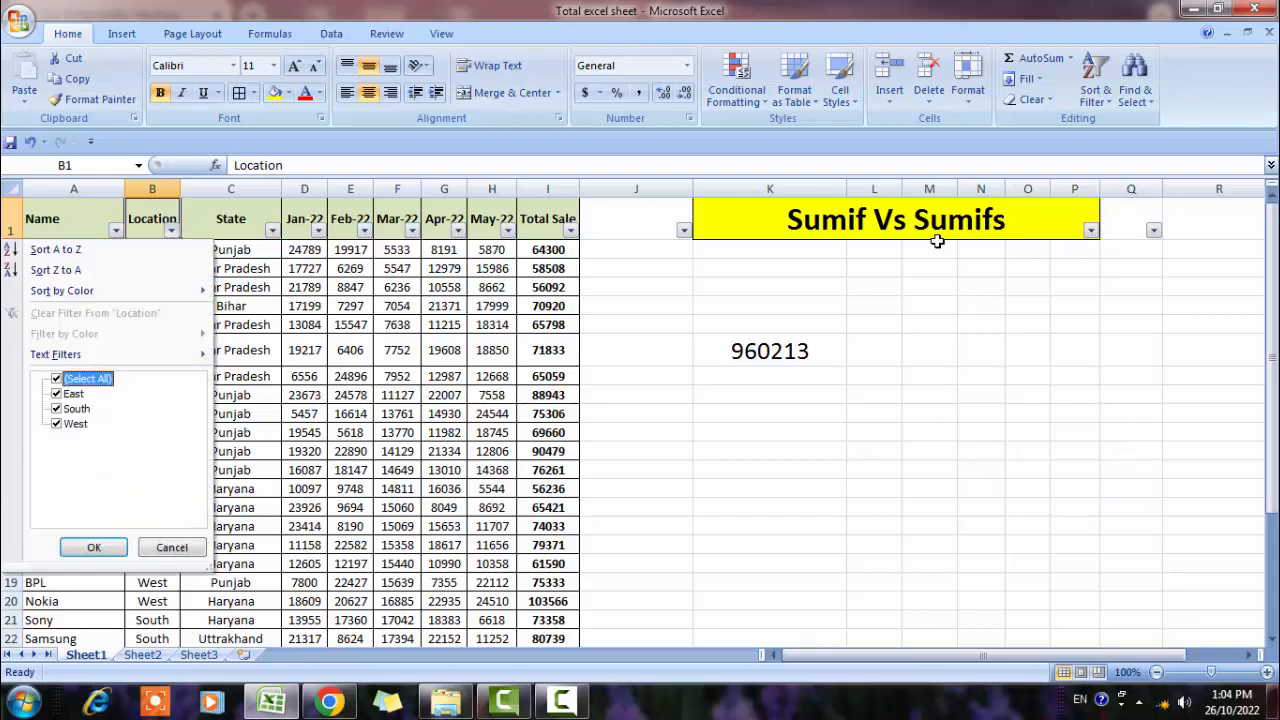
key("space")
key("Down")
key("Down")
key("Down")
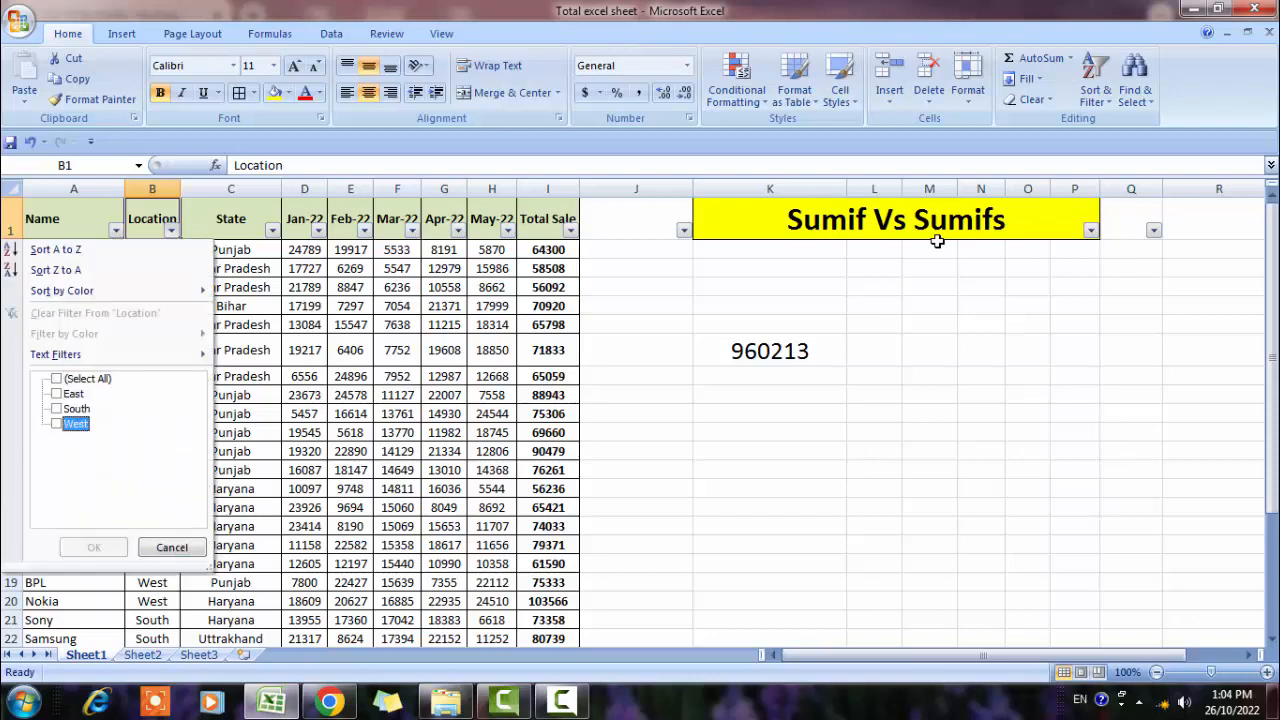
key("Escape")
- Filter the Location column to show only the West rows
key("alt+Down")
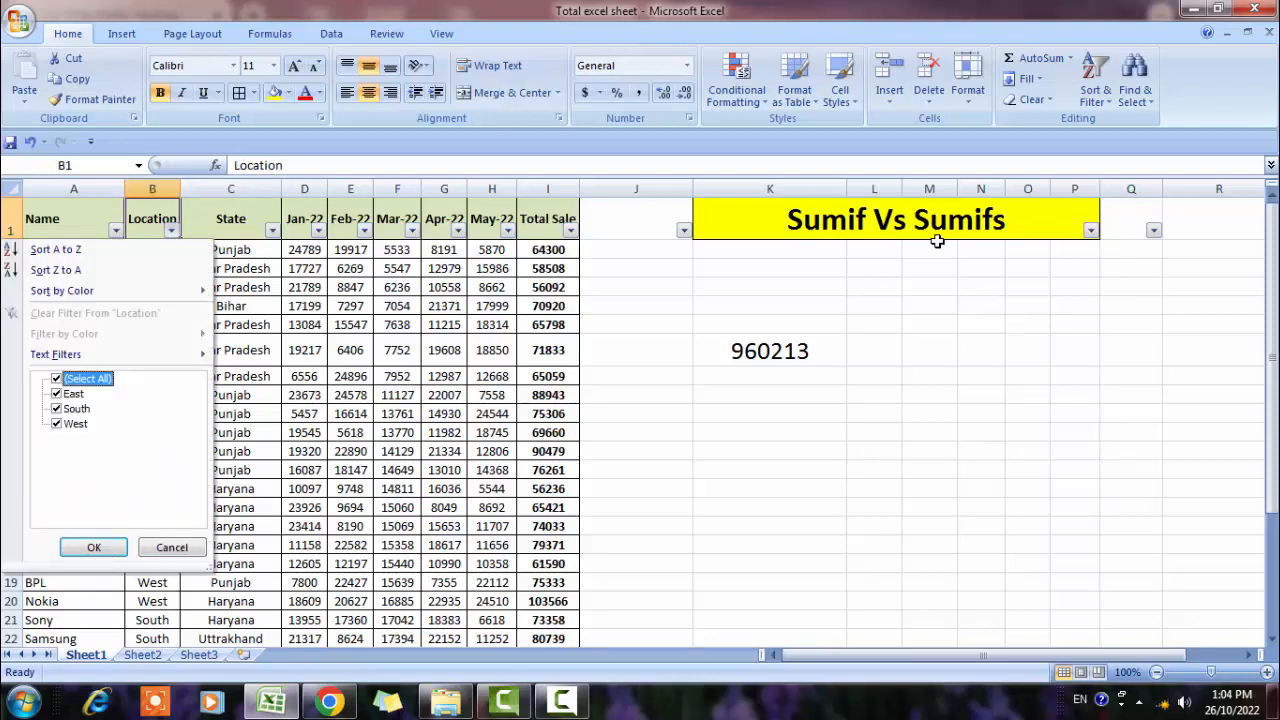
key("space")
key("Down")
key("Down")
key("Down")
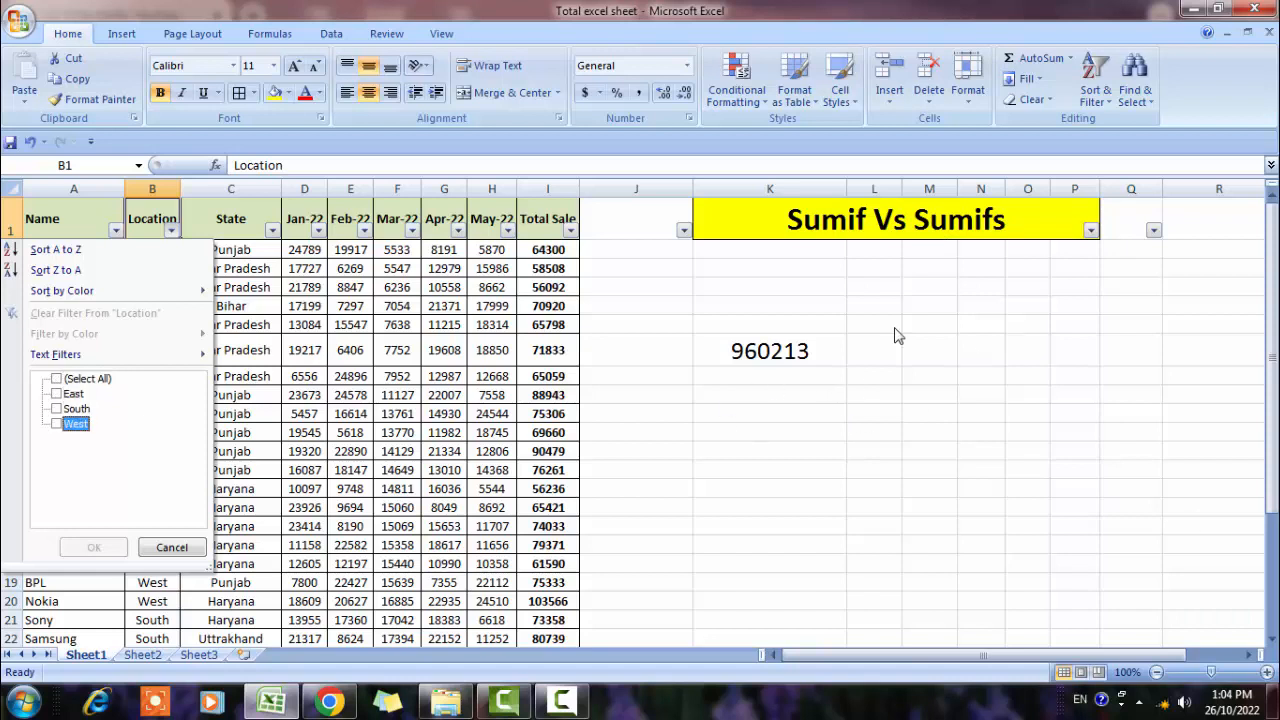
key("space")
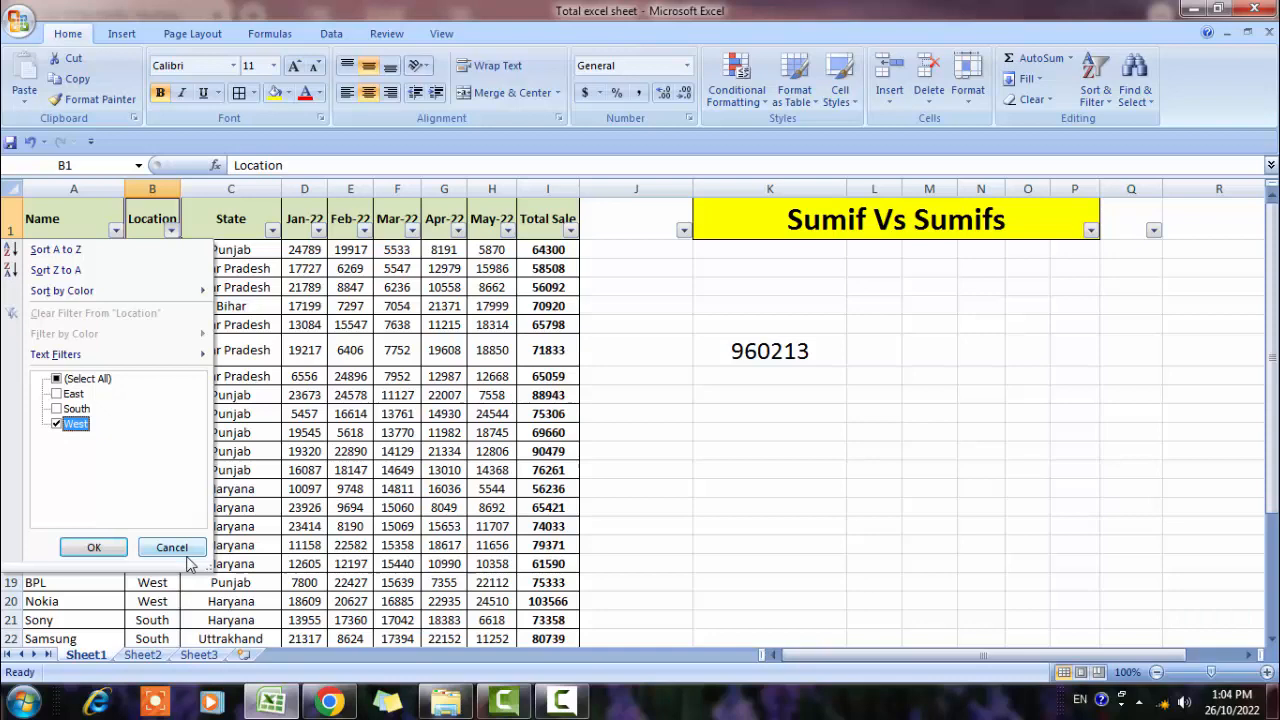
left_click(94, 548)
- Select all Total Sale values of the filtered West rows to compare their sum with the SUMIF result
key("Right")
key("Right")
key("Right")
key("Right")
key("Right")
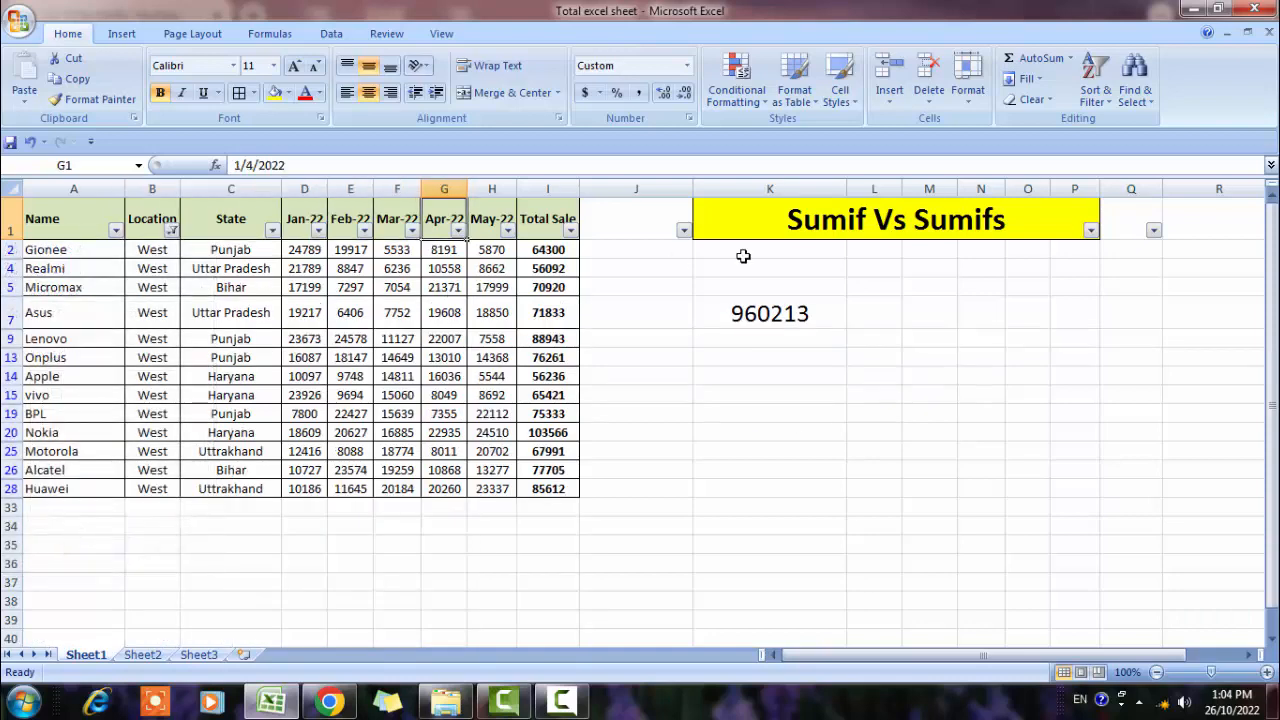
key("Right")
key("Right")
key("Down")
key("shift+Down")
key("shift+Down")
key("shift+Down")
key("shift+Down")
key("shift+Down")
key("shift+Down")
key("shift+Down")
key("shift+Down")
key("shift+Down")
key("shift+Down")
key("shift+Down")
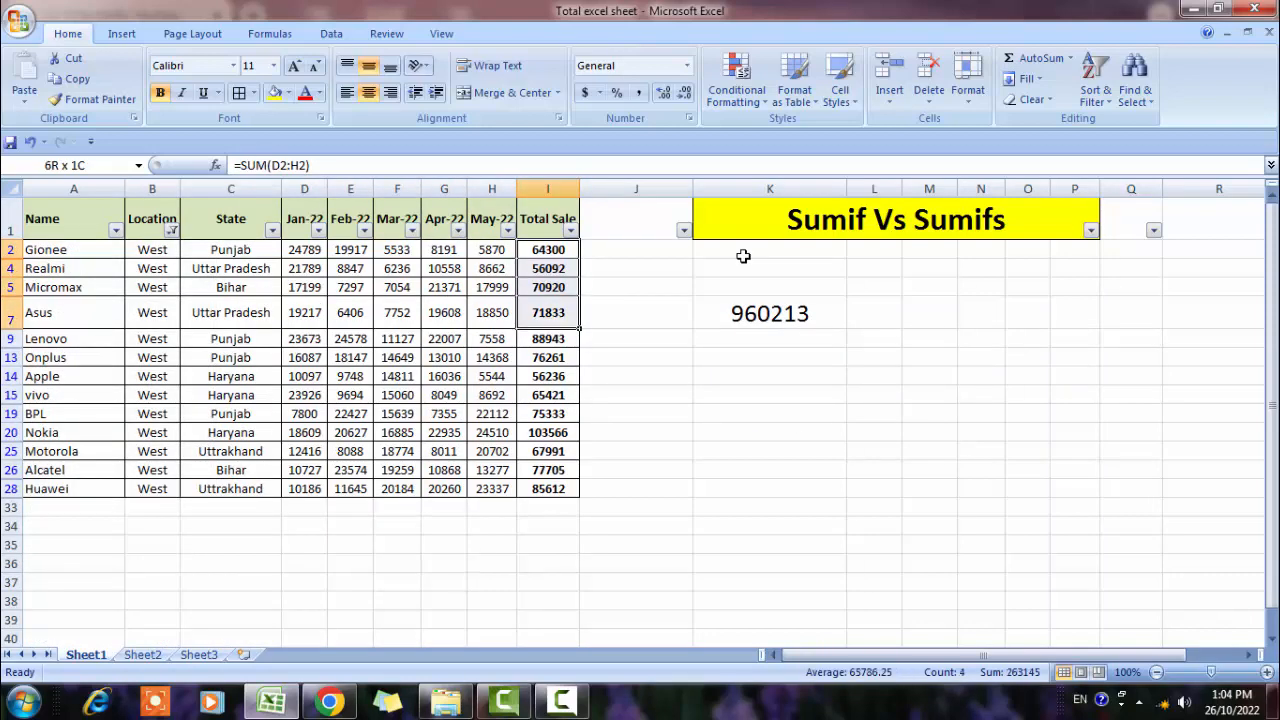
key("shift+Down")
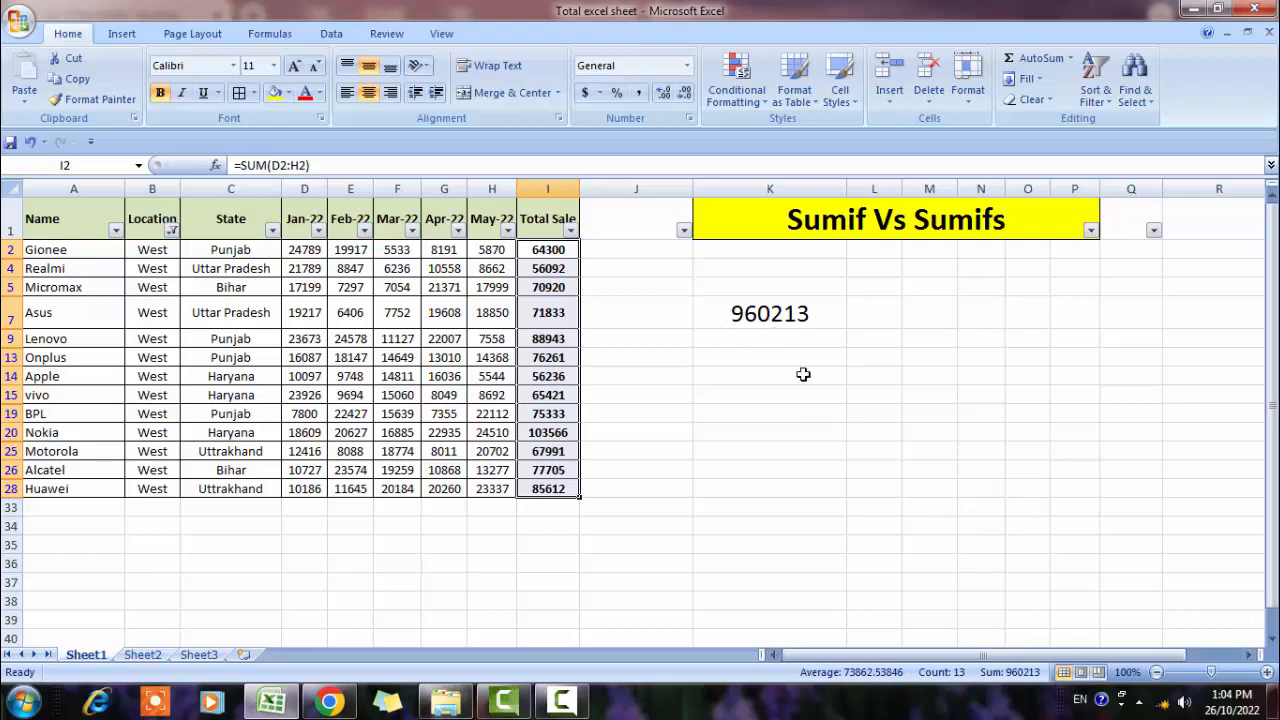
- Remove the filters from the header row so all data rows are shown again
key("Up")
key("alt+d")
key("f")
key("f")
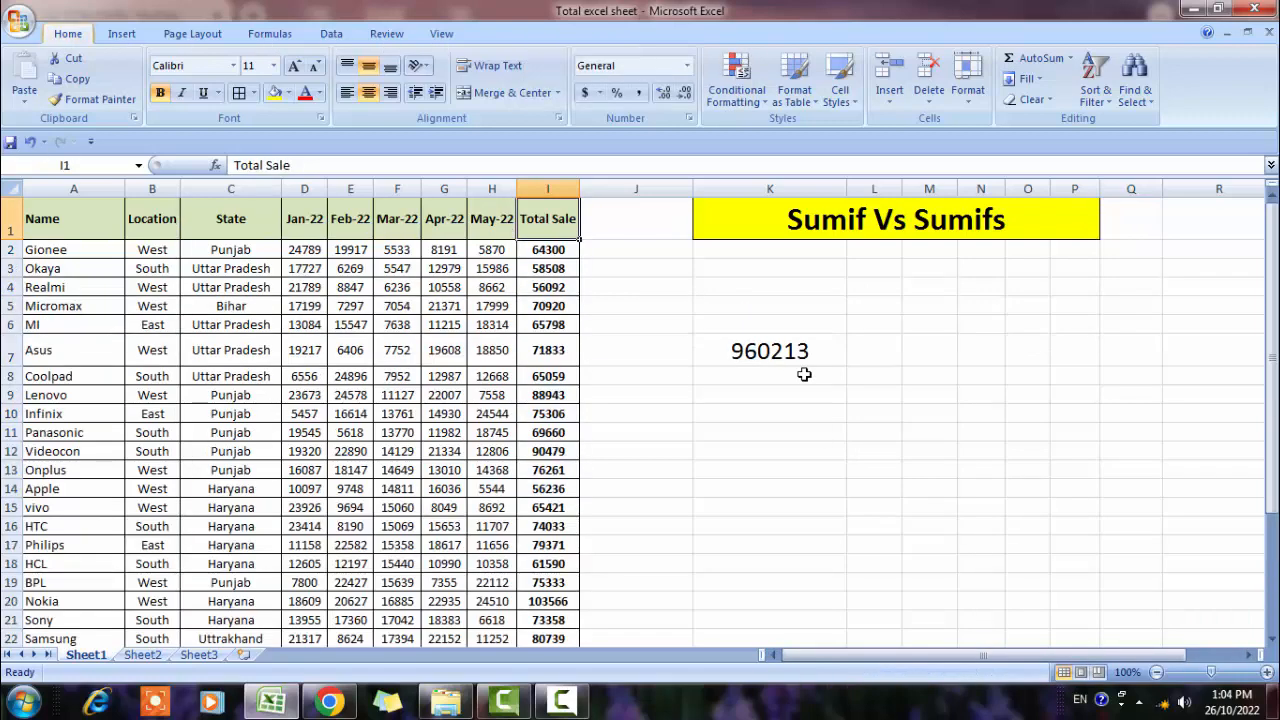
key("Right")
key("Down")
key("Down")
key("Down")
key("Down")
key("Right")
key("Down")
key("Down")
key("Down")
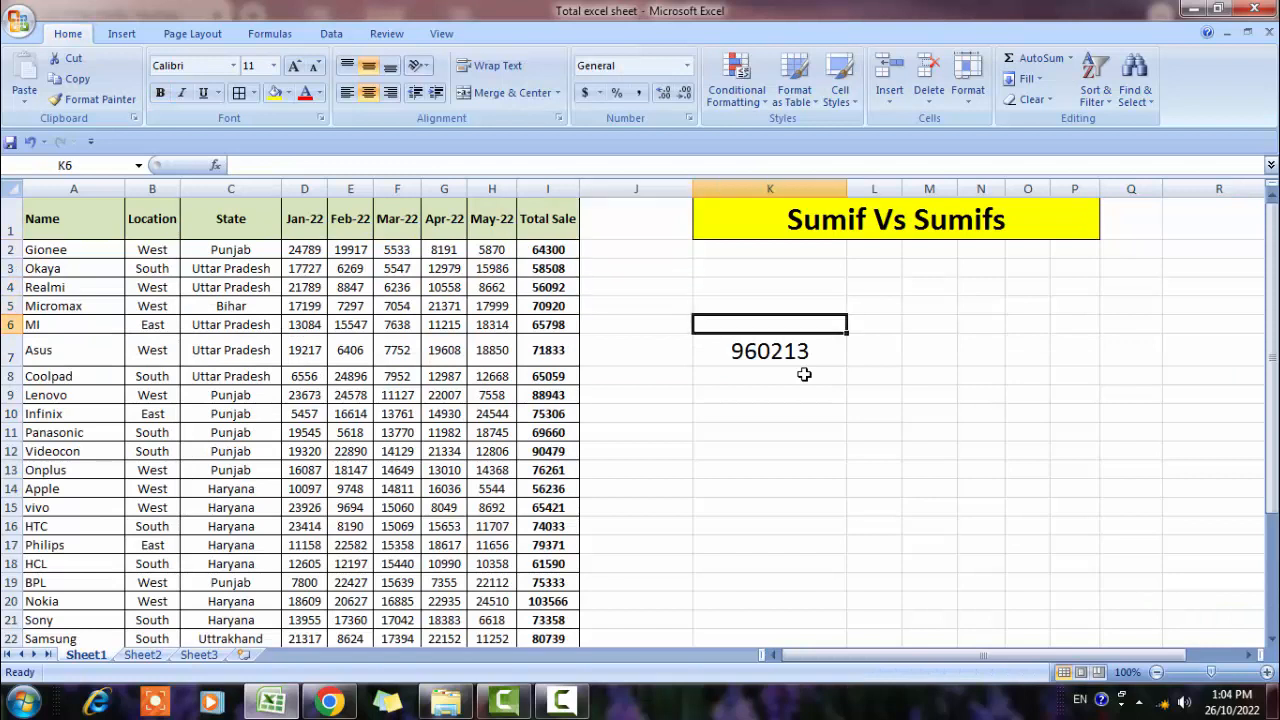
key("Down")
key("Down")
key("Down")
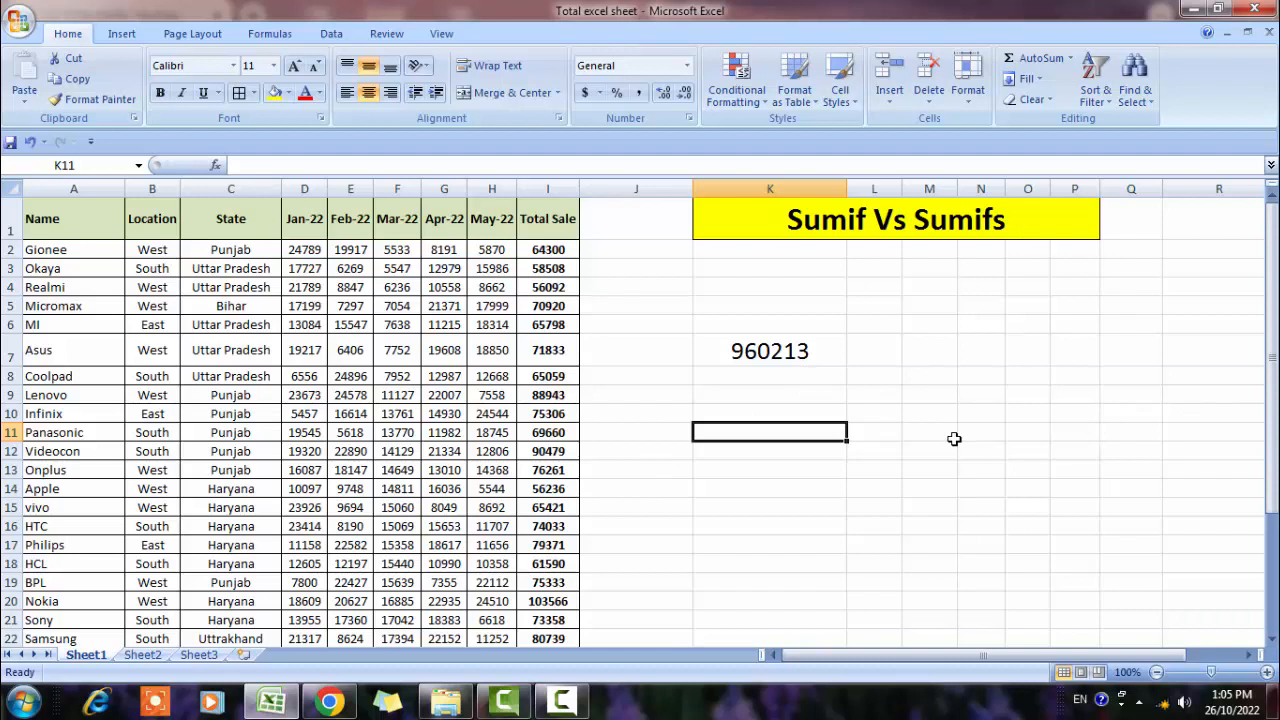
- Clear the SUMIF formula from cell K7
left_click(836, 365)
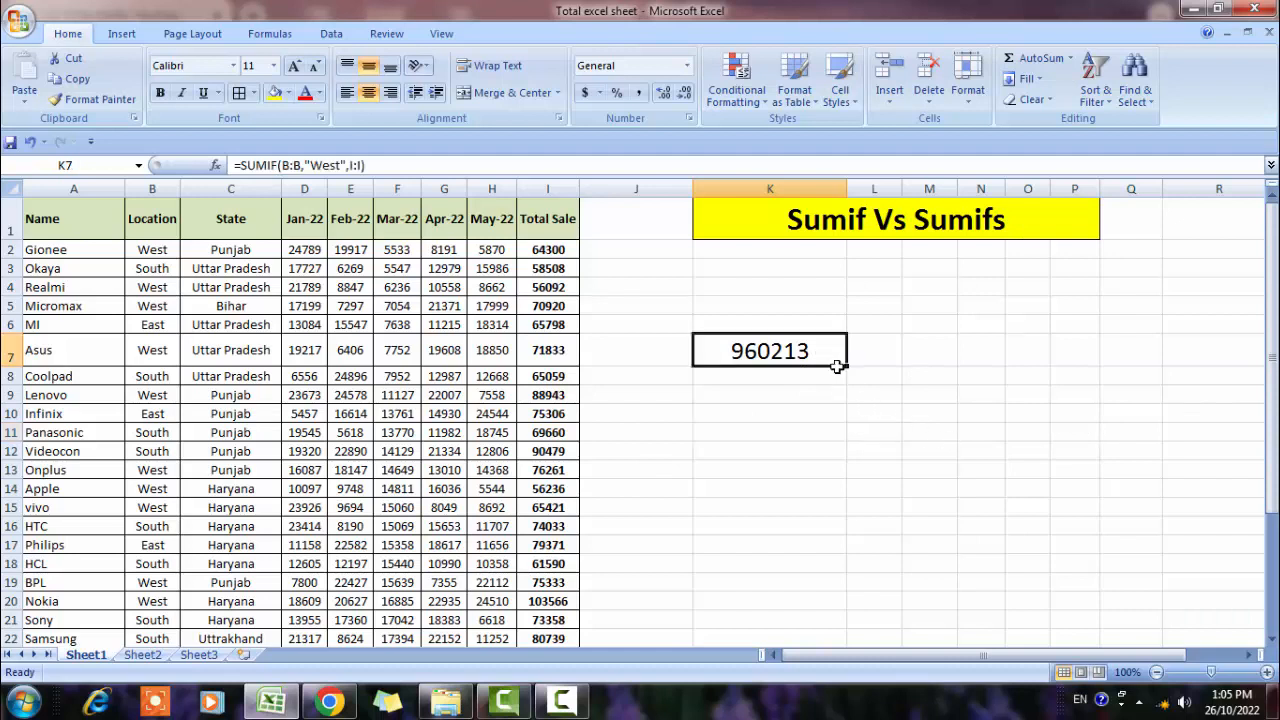
key("Delete")
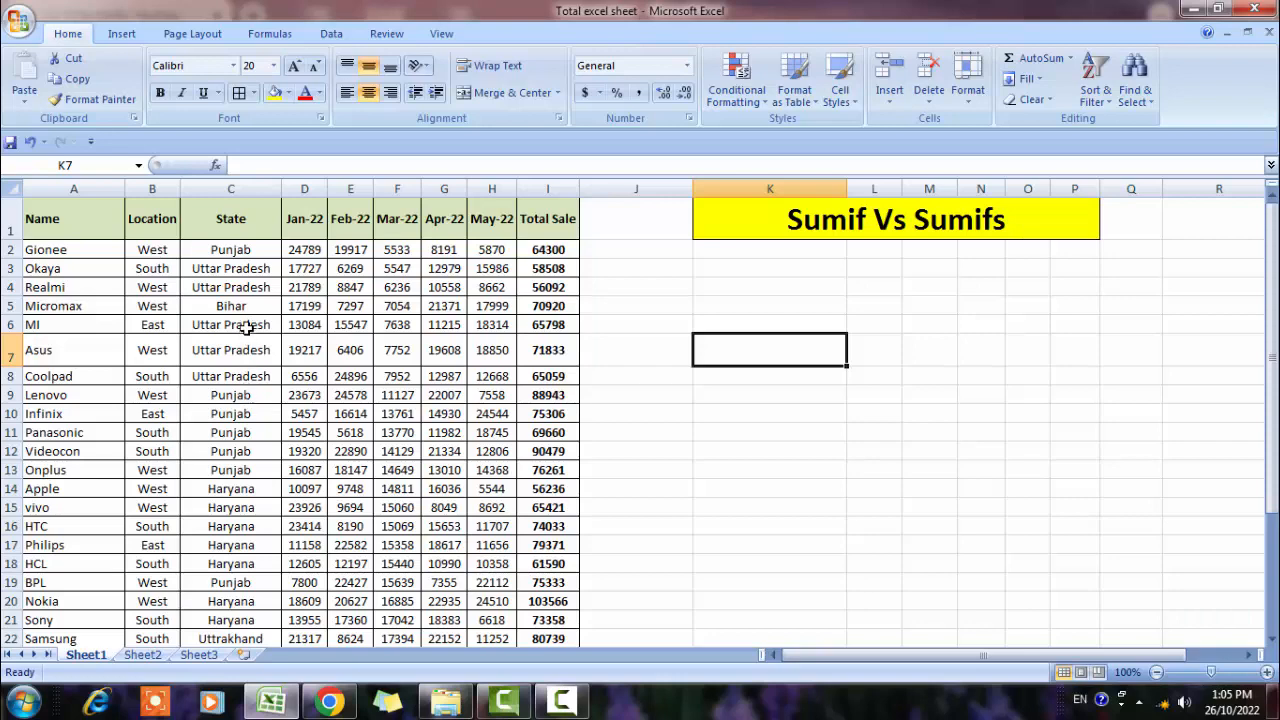
- Start a SUMIFS formula in cell K7 with the whole Total Sale column (I:I) as the sum range
scroll(254, 375, "down", 3)
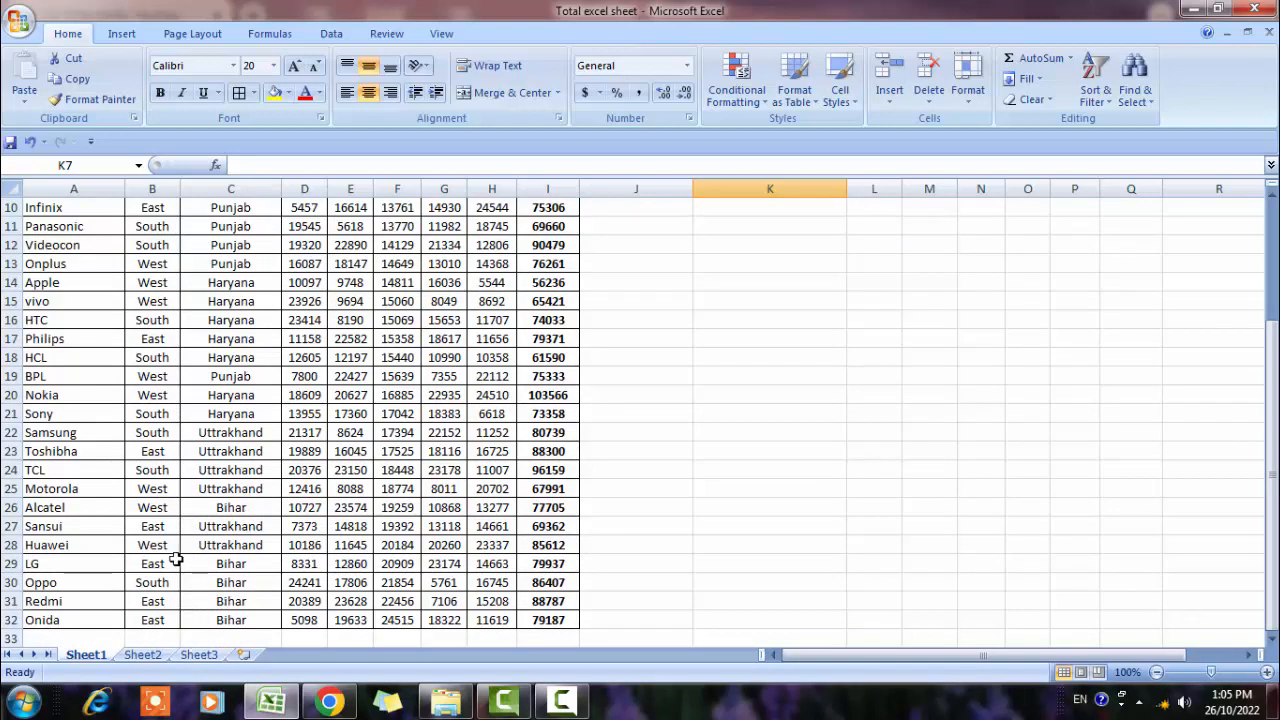
scroll(264, 455, "up", 3)
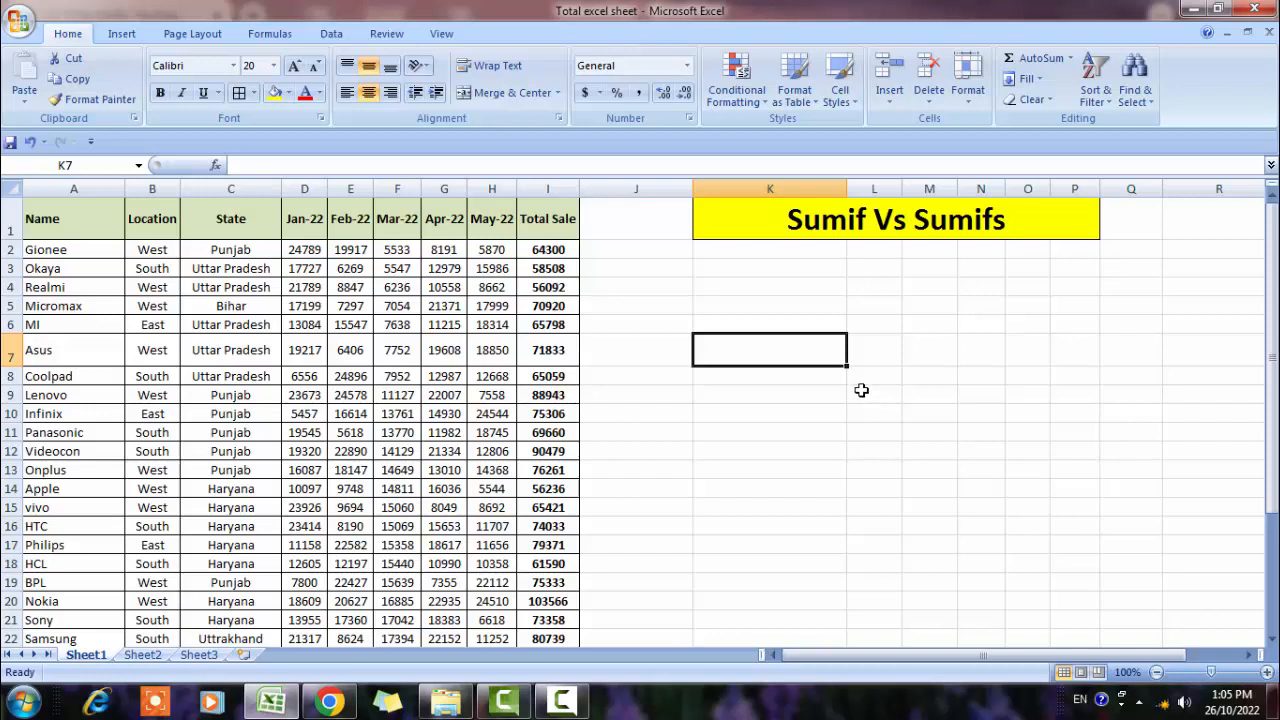
type("=")
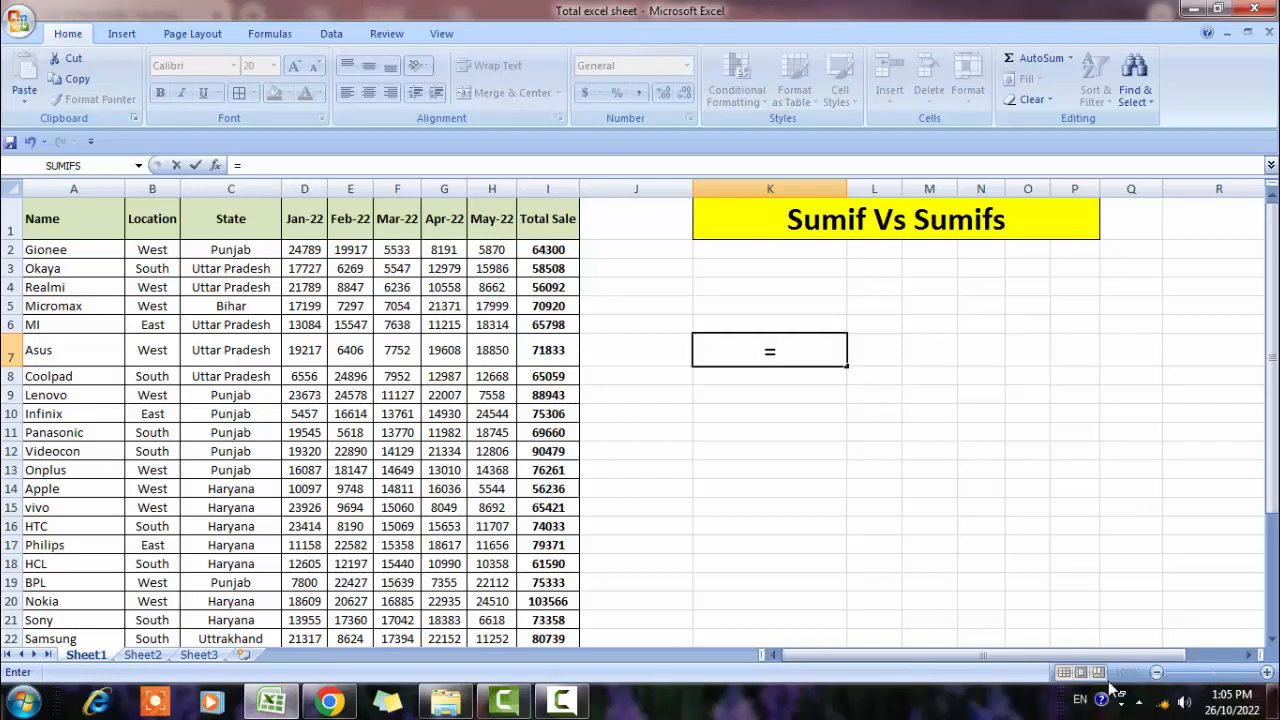
type("sumif")
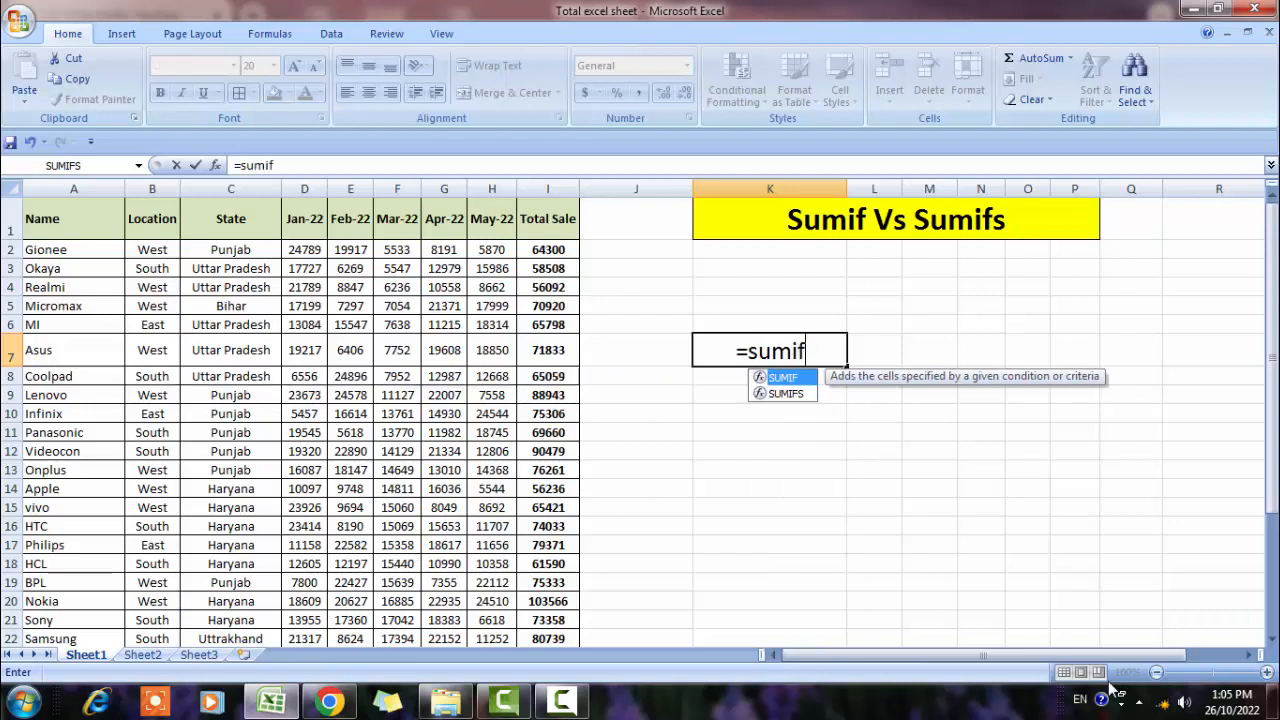
type("s")
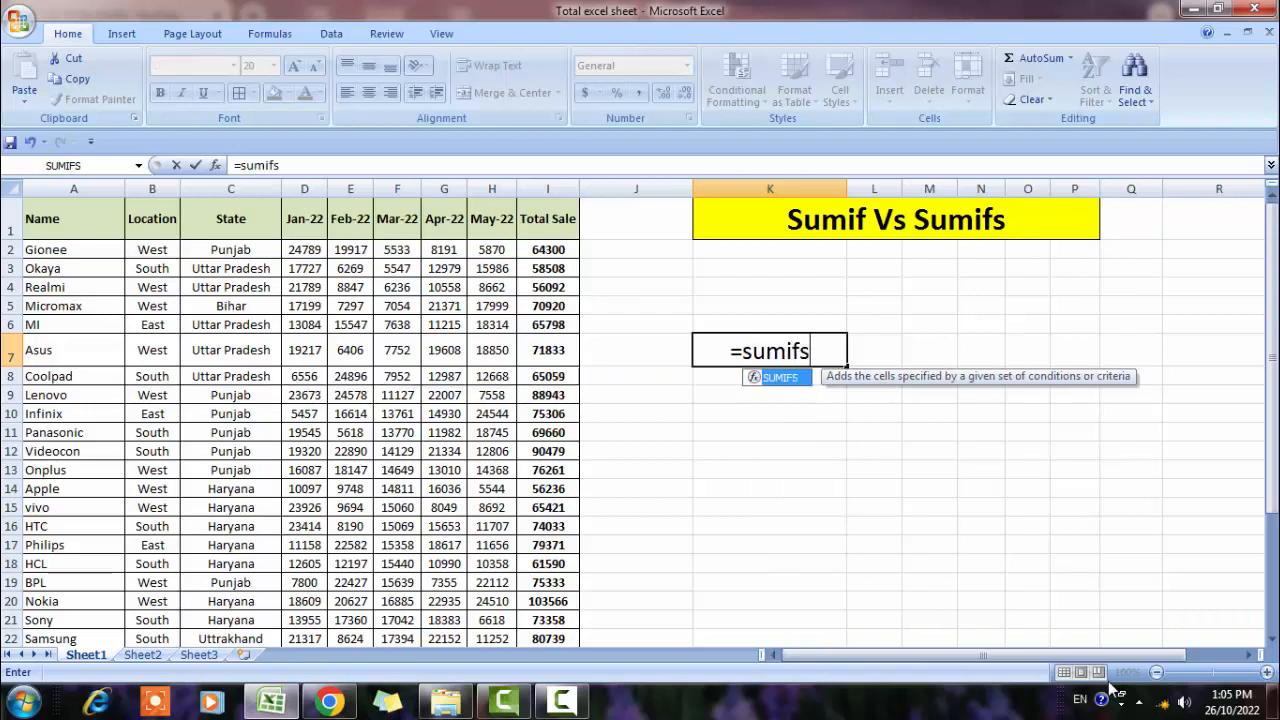
key("Tab")
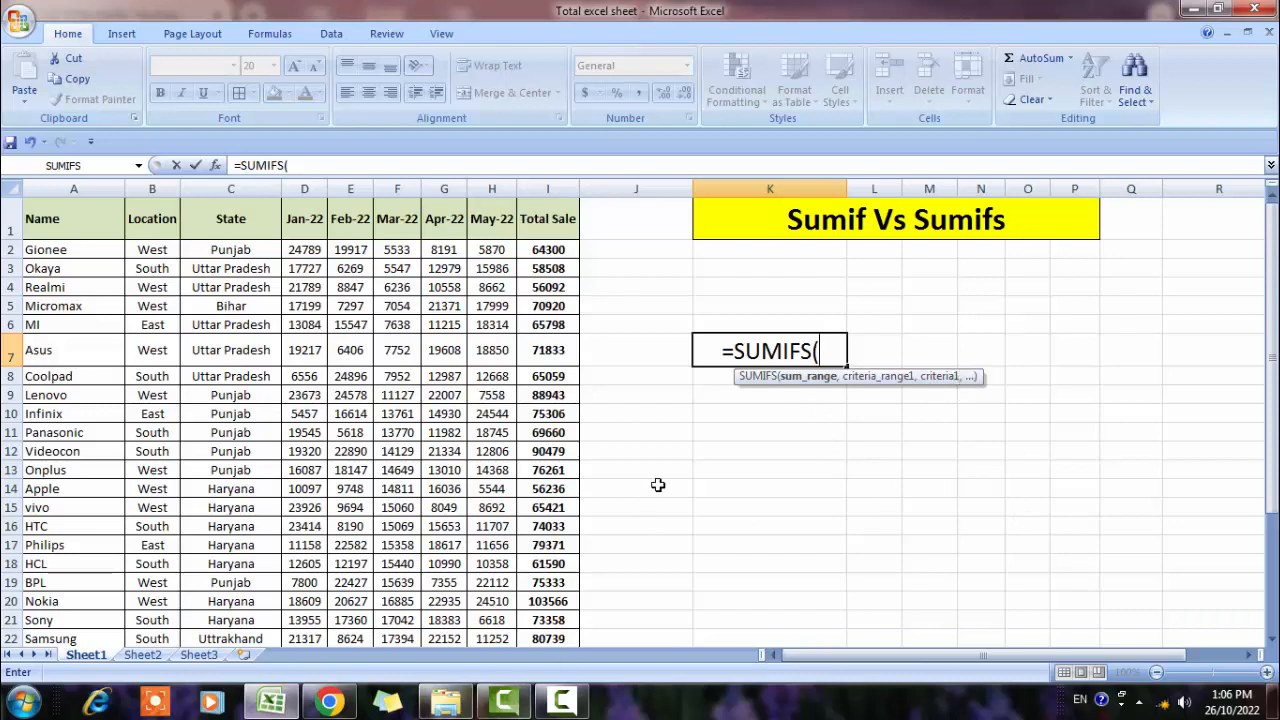
left_click(616, 248)
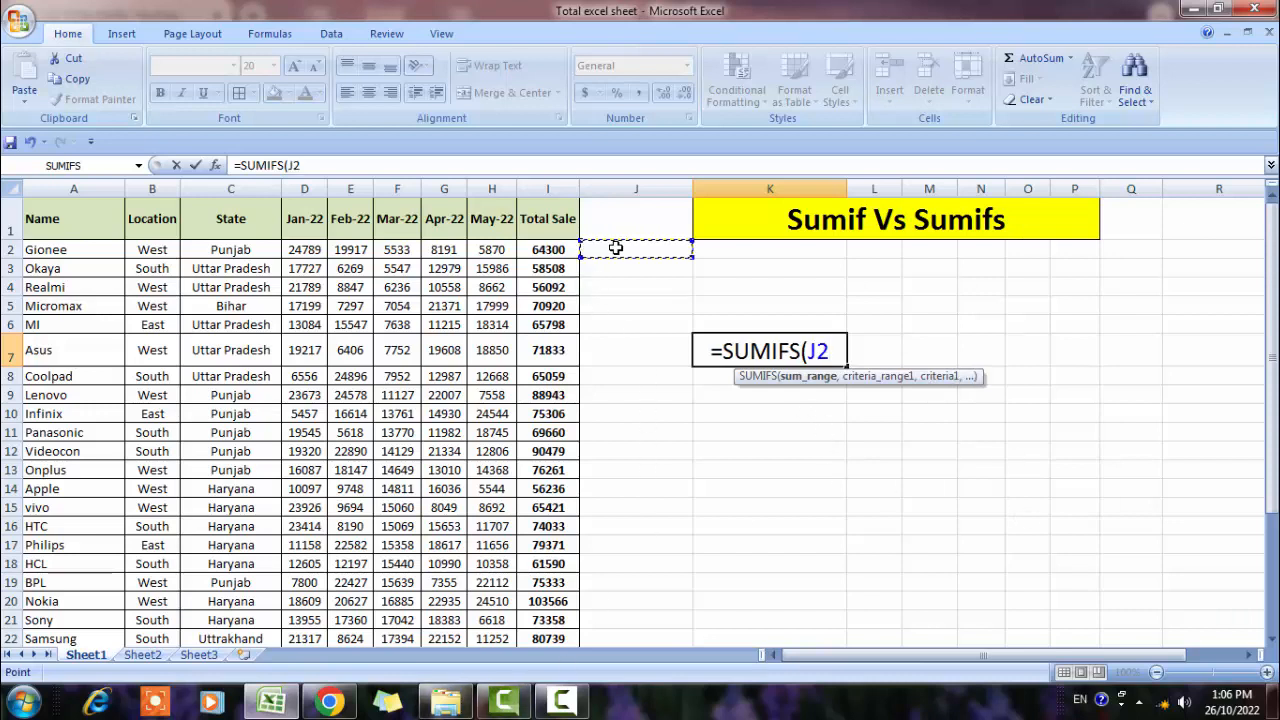
key("Left")
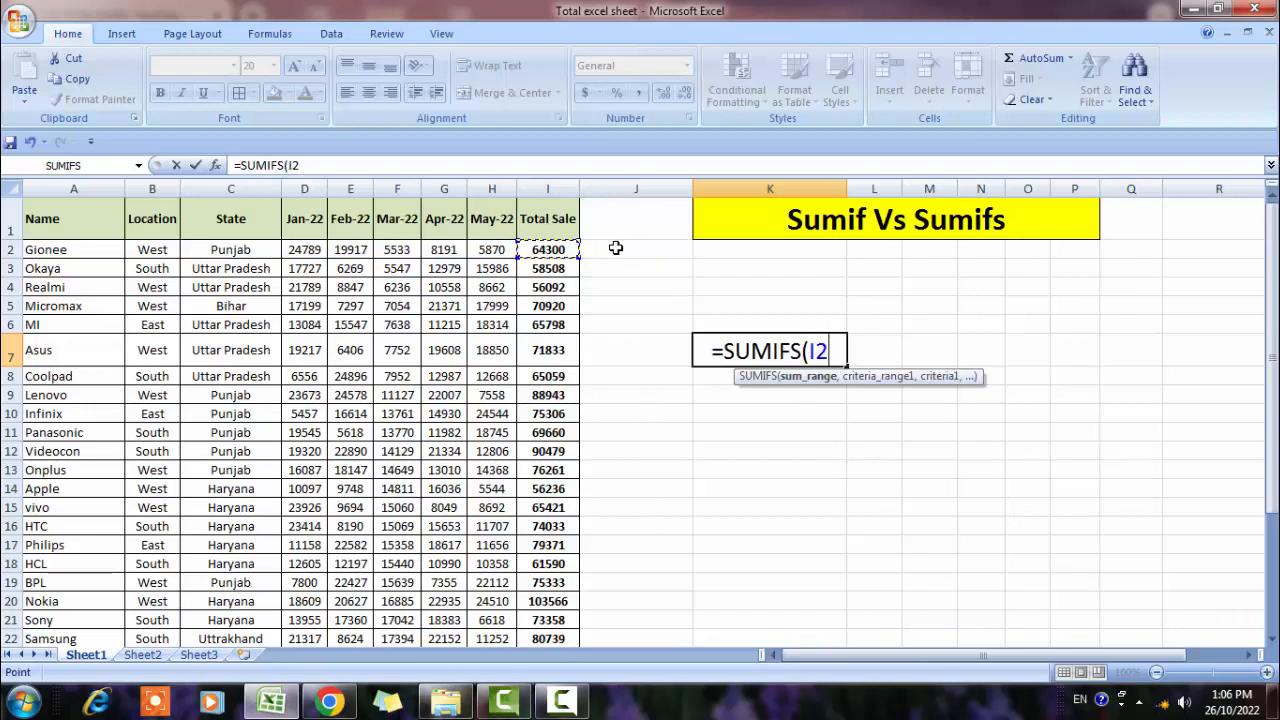
left_click(550, 186)
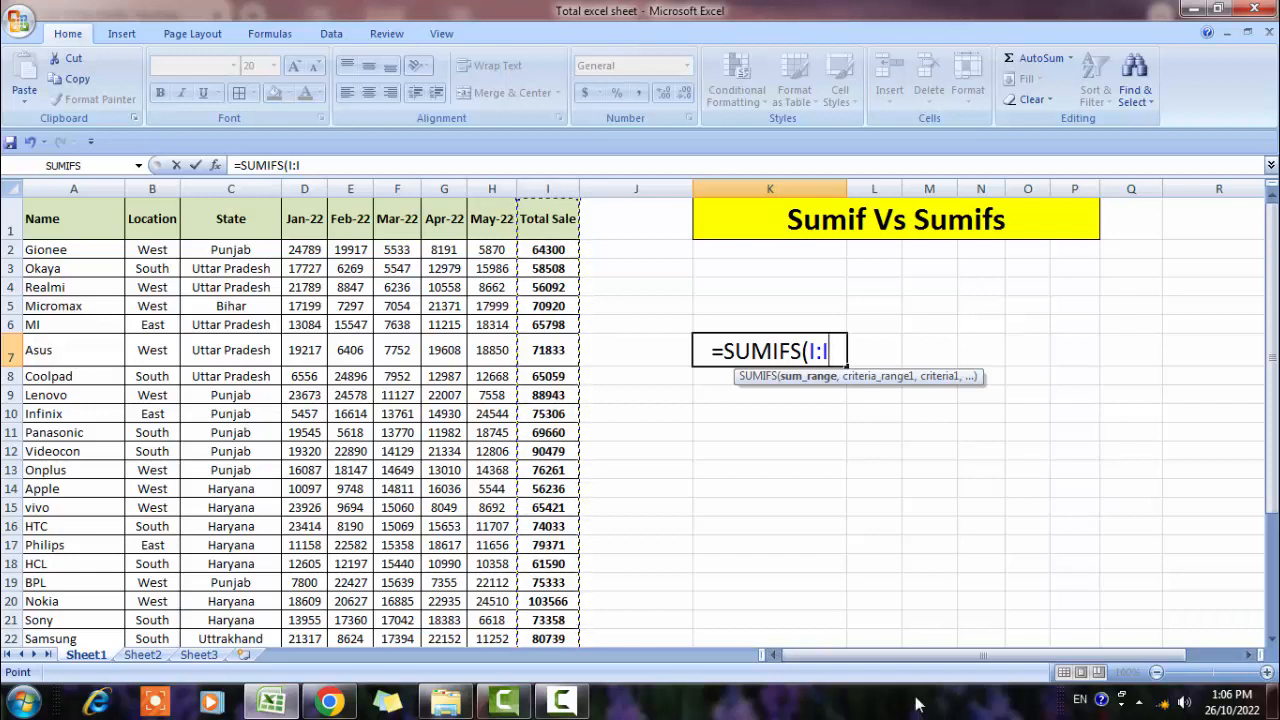
- Add the Location column (B:B) as the first criteria range, with cell B2 (West) as its criterion
type(",")
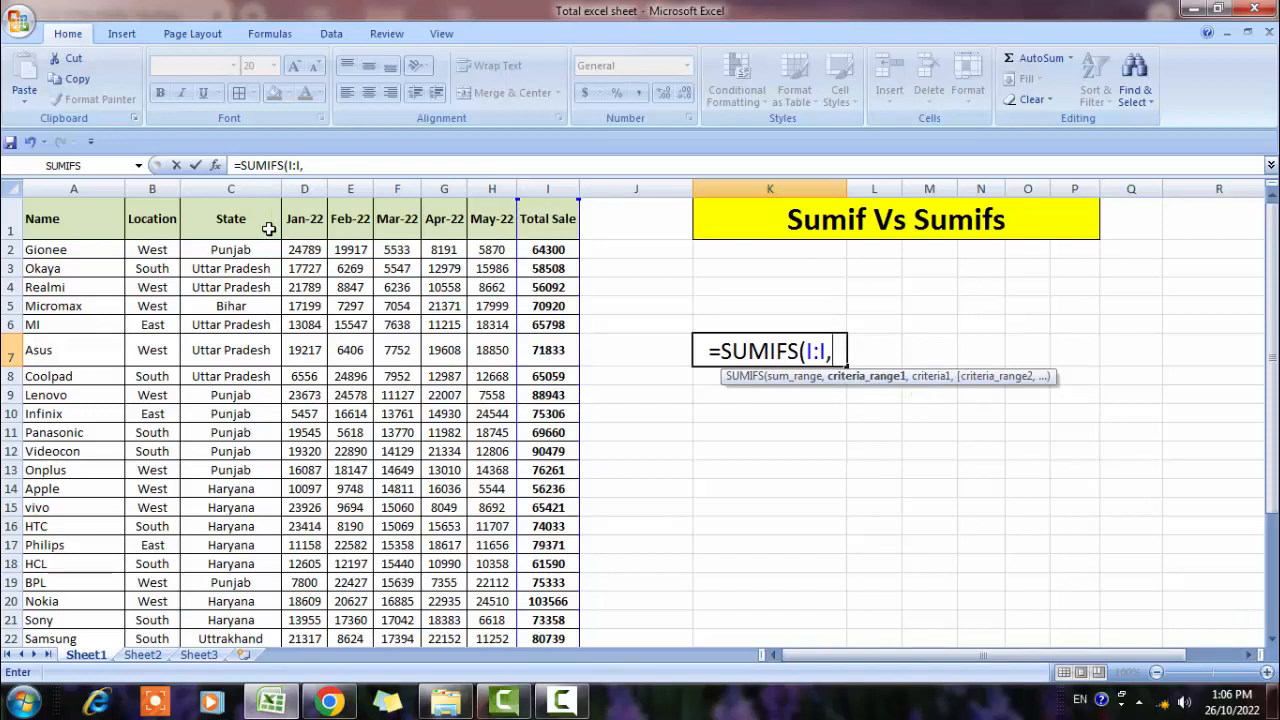
left_click(160, 178)
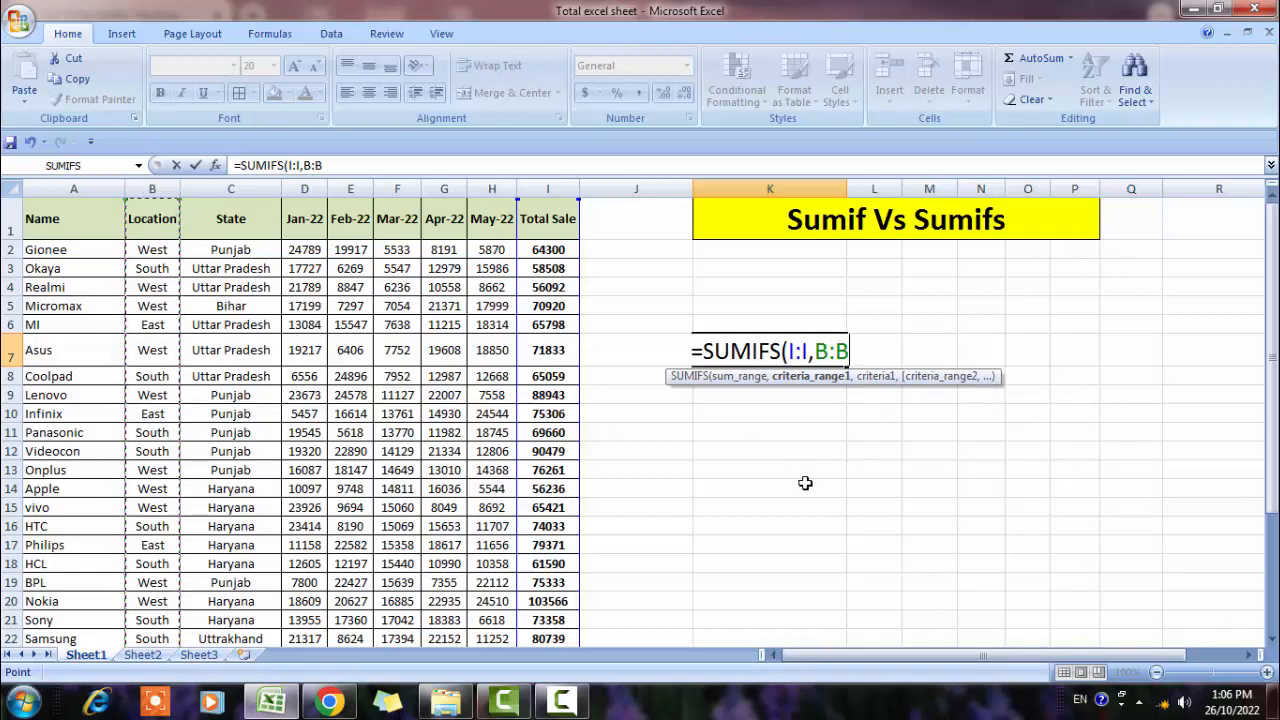
type(",")
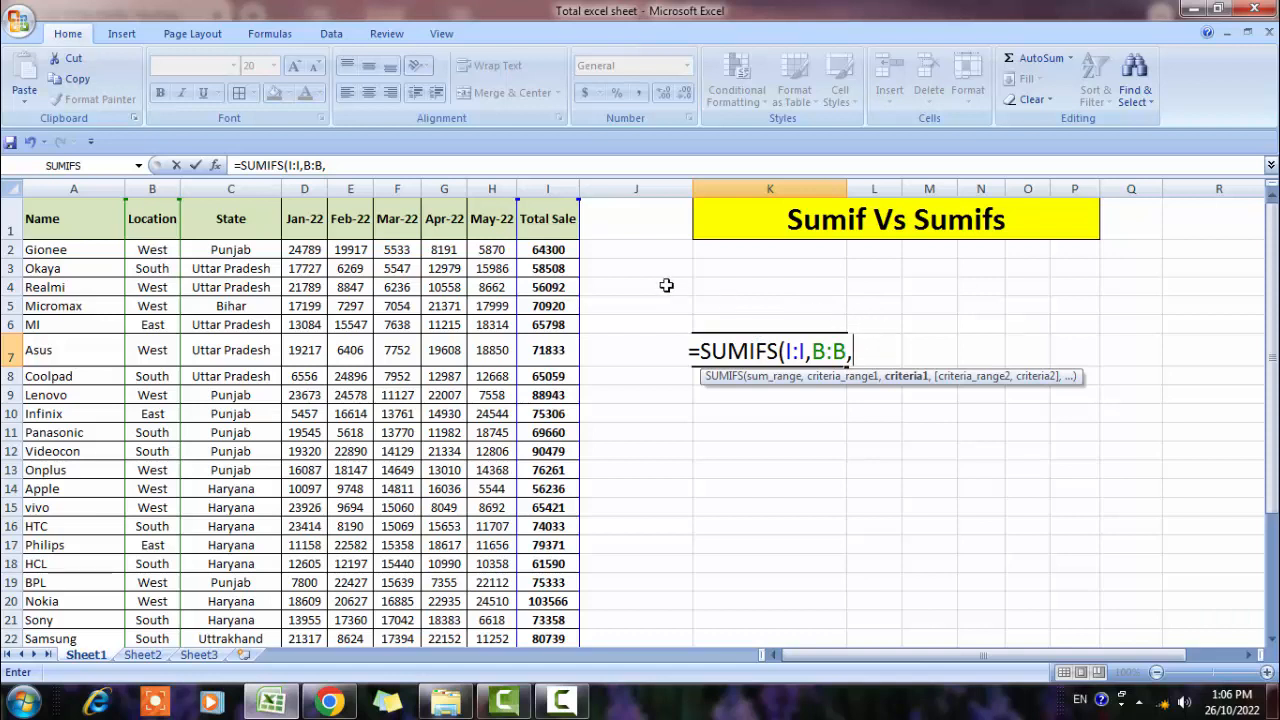
left_click(640, 266)
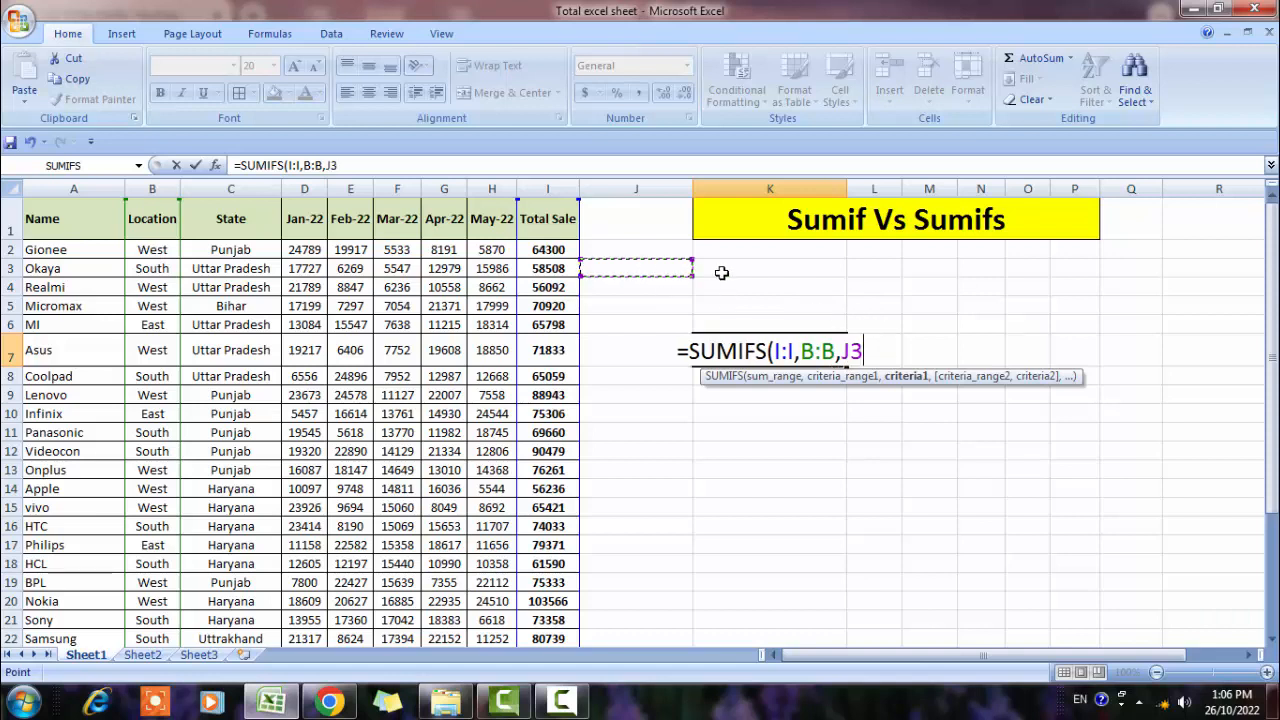
key("Left")
key("Left")
key("Left")
key("Left")
key("Left")
key("Left")
key("Left")
key("Left")
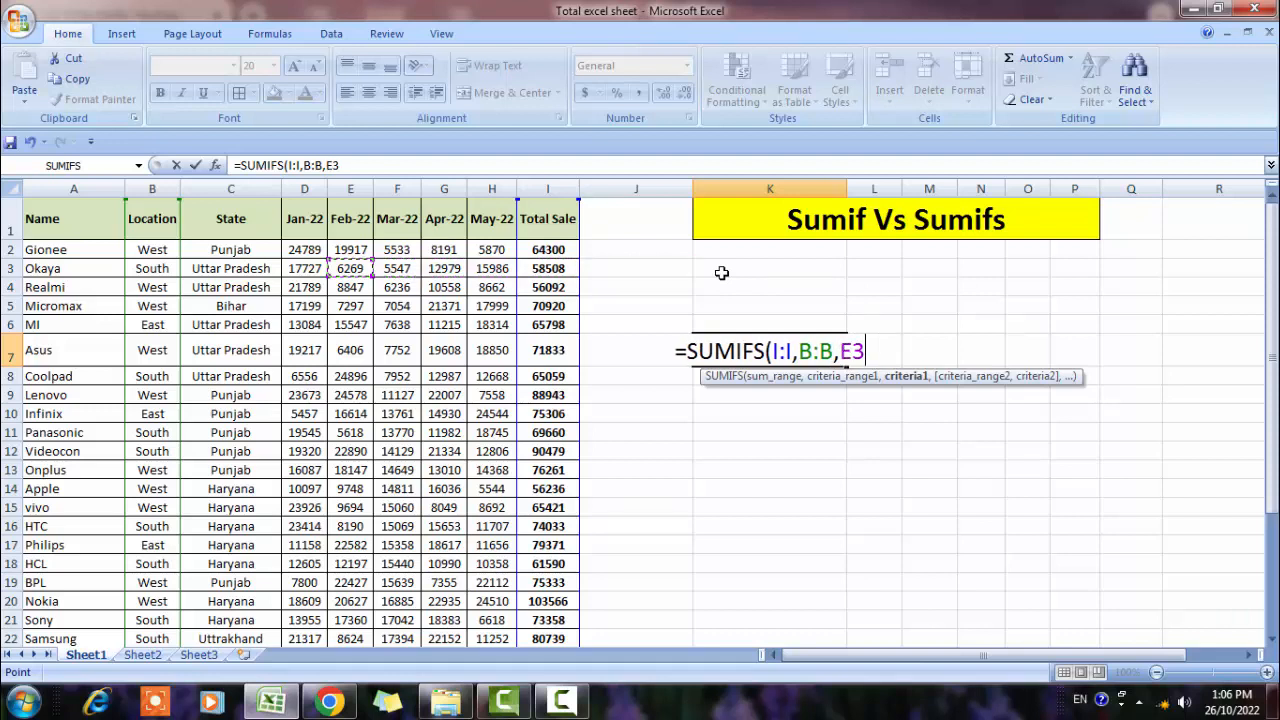
key("Up")
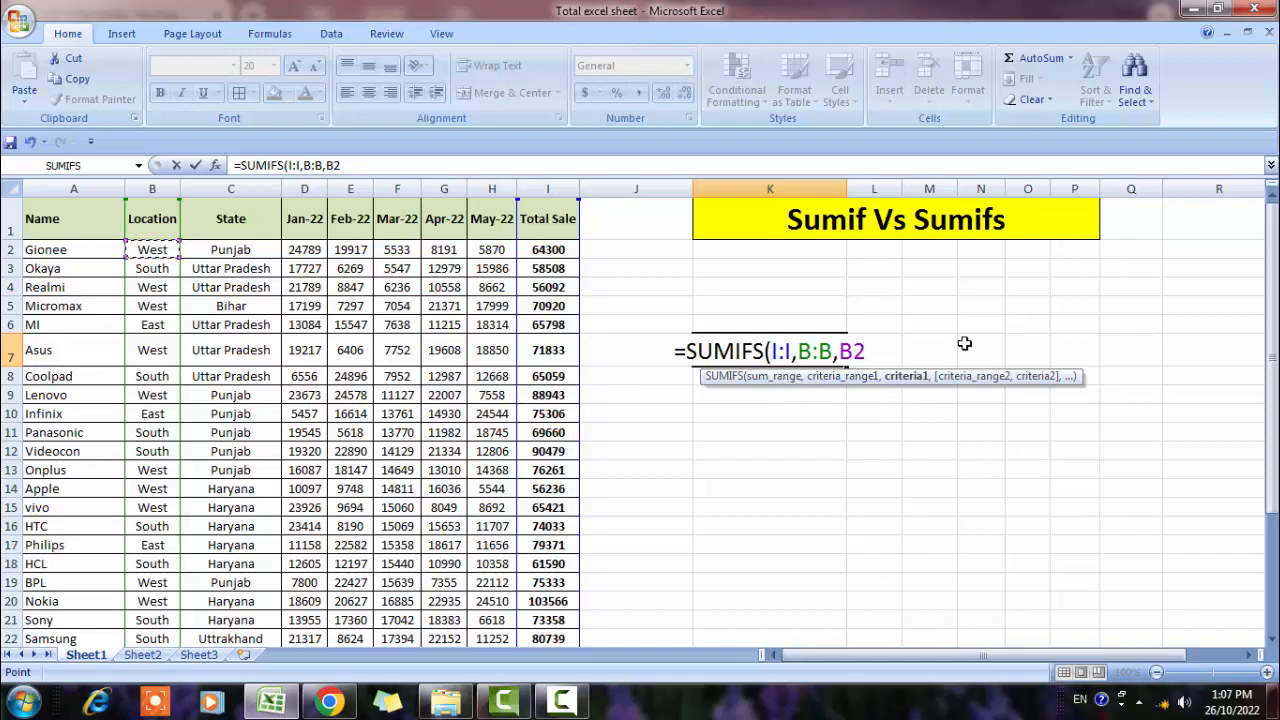
- Add the State column (C:C) as the second criteria range with cell C3 (Uttar Pradesh) as criterion, and complete the SUMIFS formula
type(",")
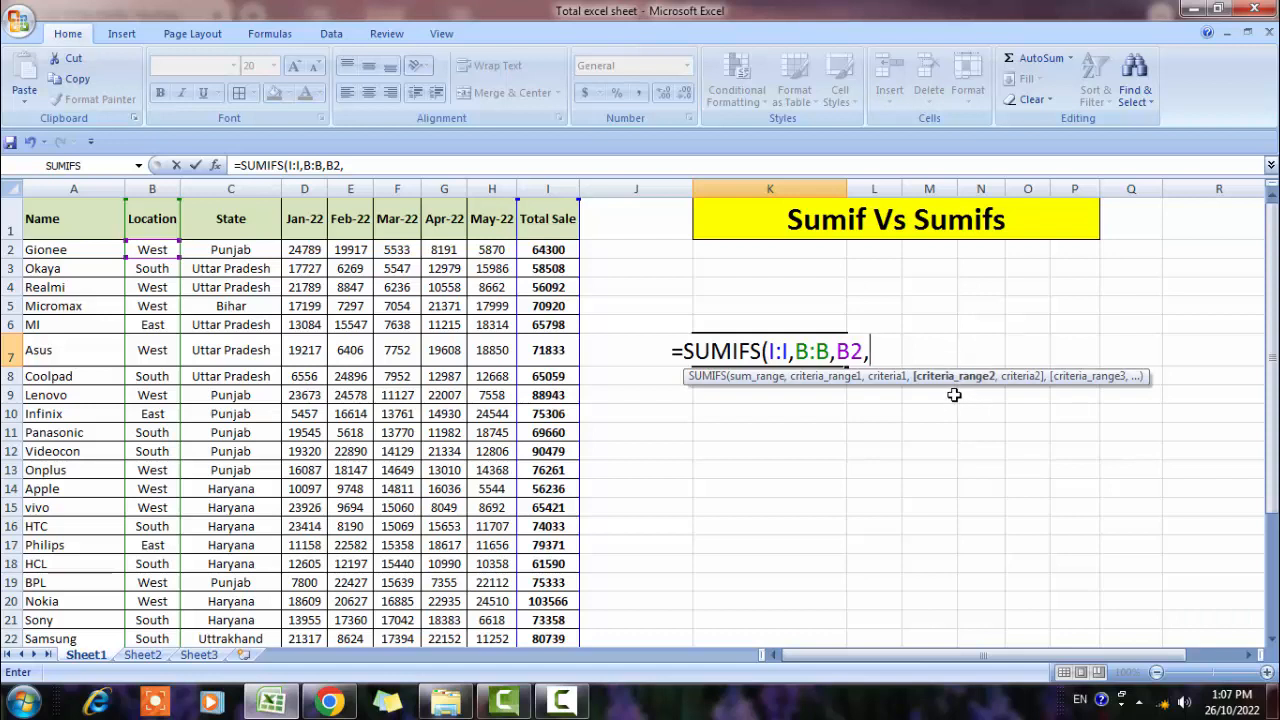
left_click(251, 183)
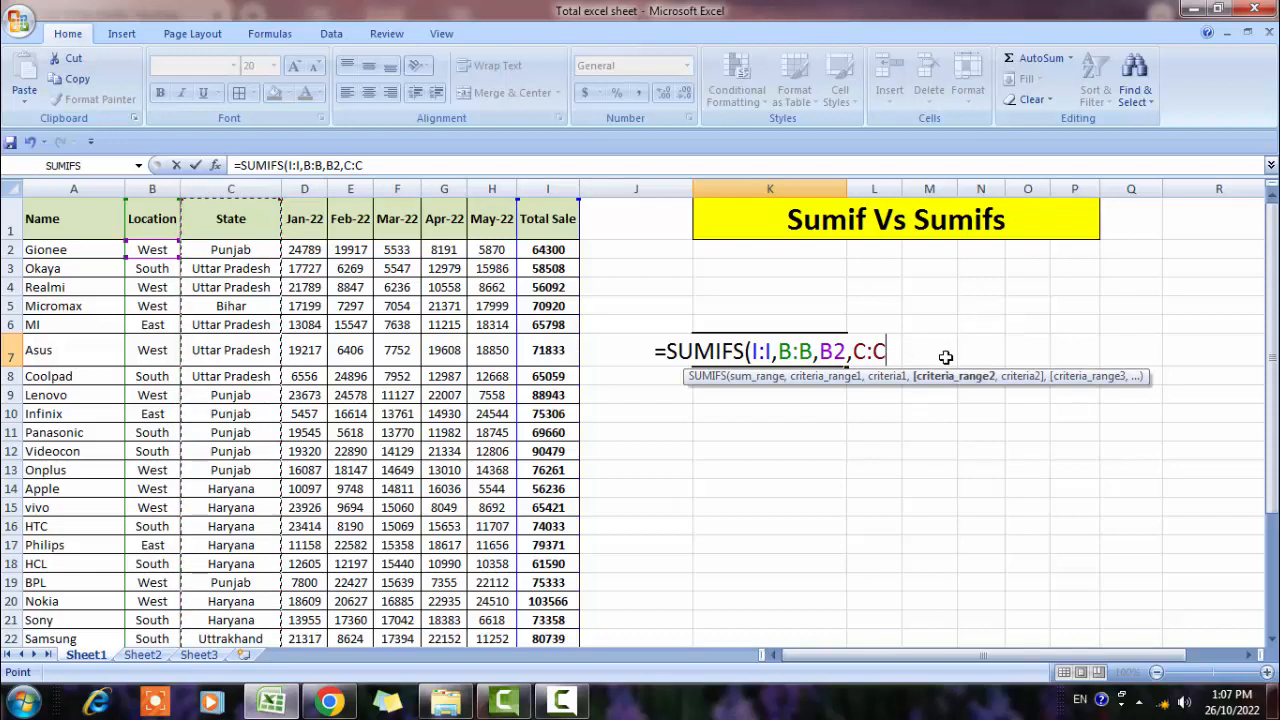
type(",")
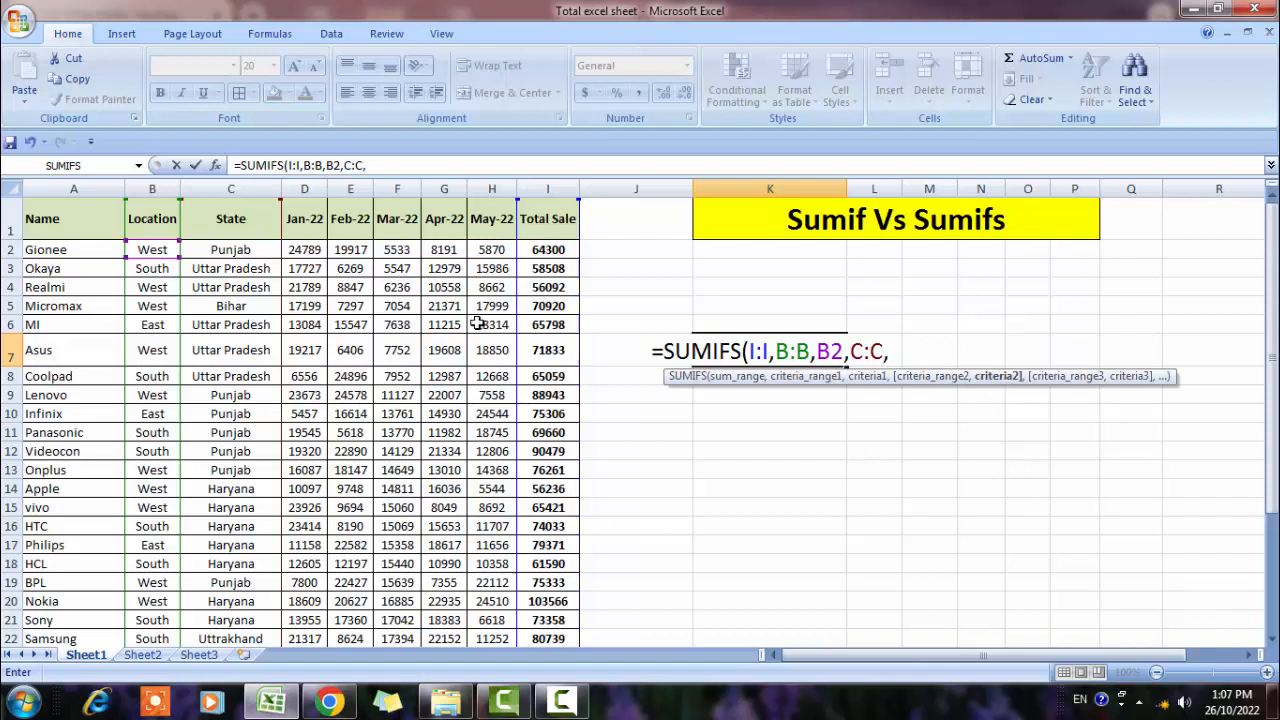
left_click(655, 288)
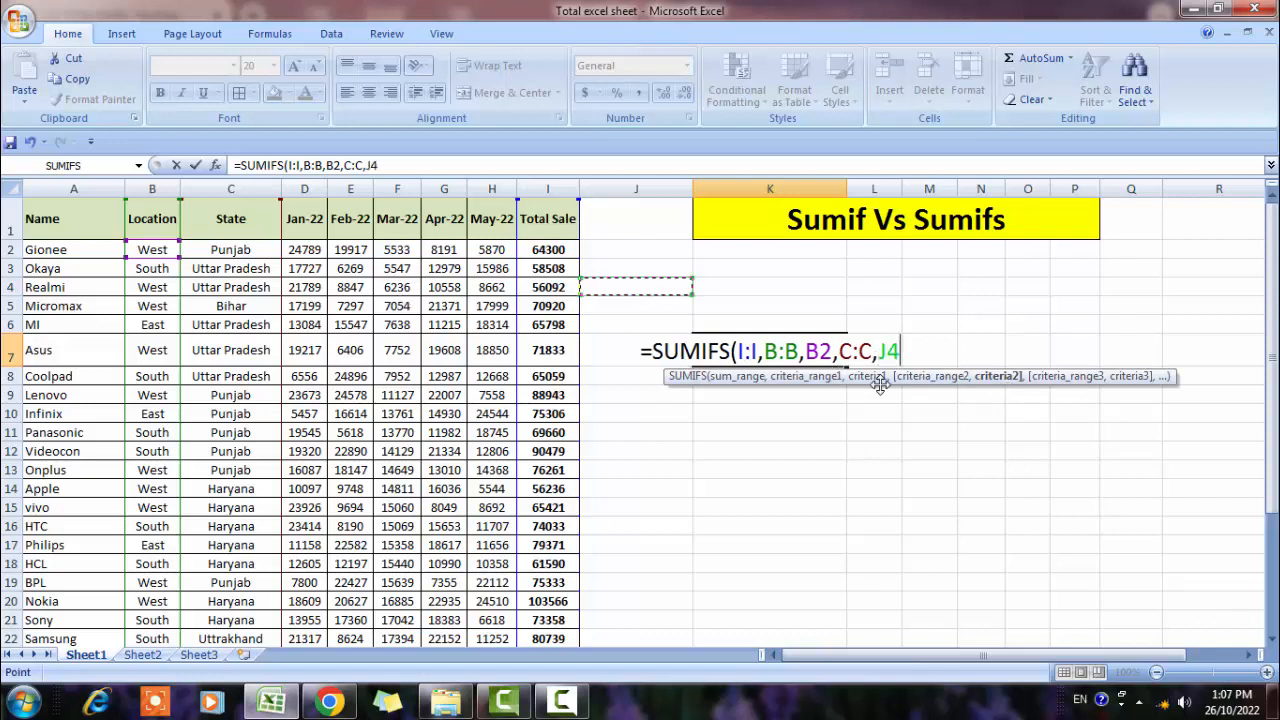
key("Left")
key("Left")
key("Left")
key("Left")
key("Left")
key("Left")
key("Left")
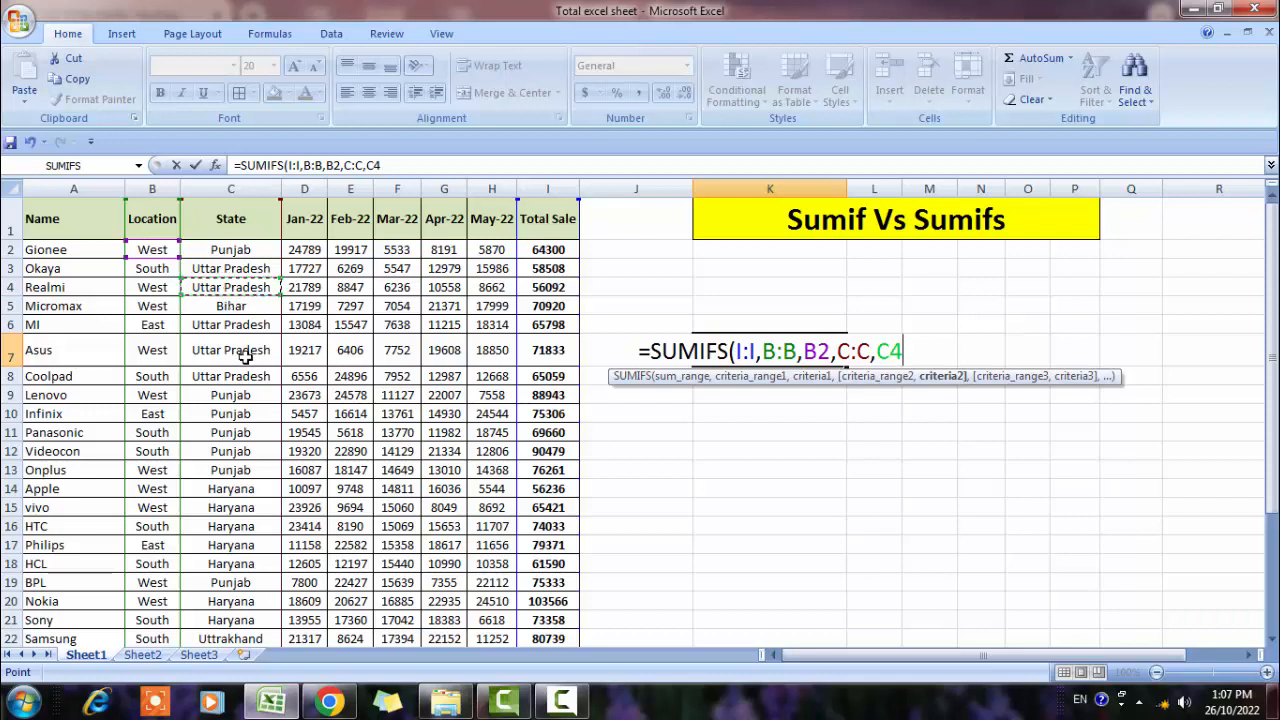
left_click(224, 268)
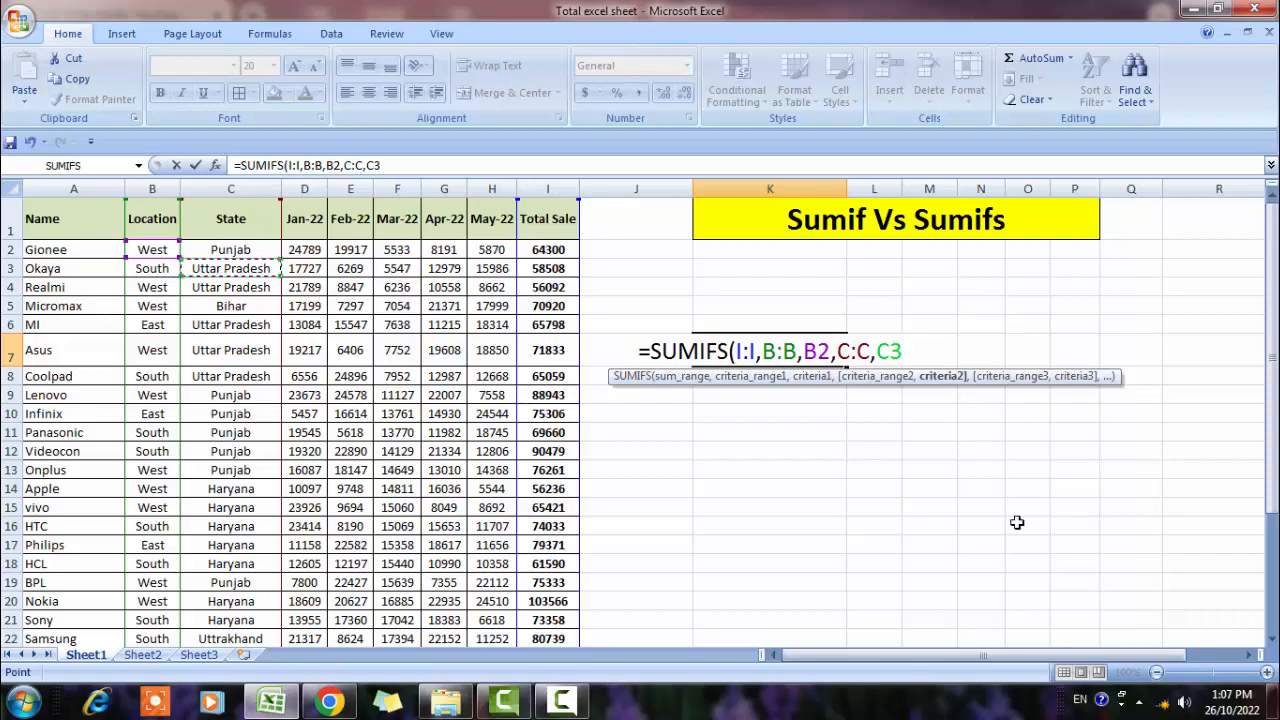
type(")")
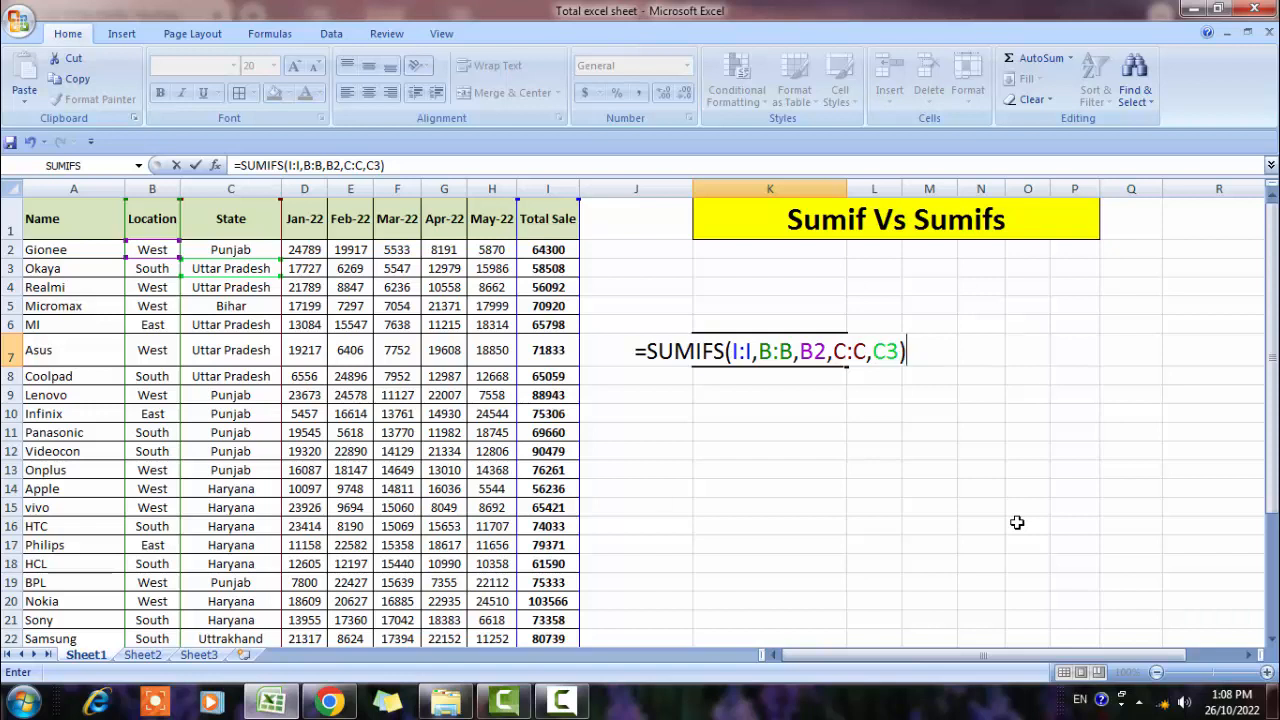
key("Return")
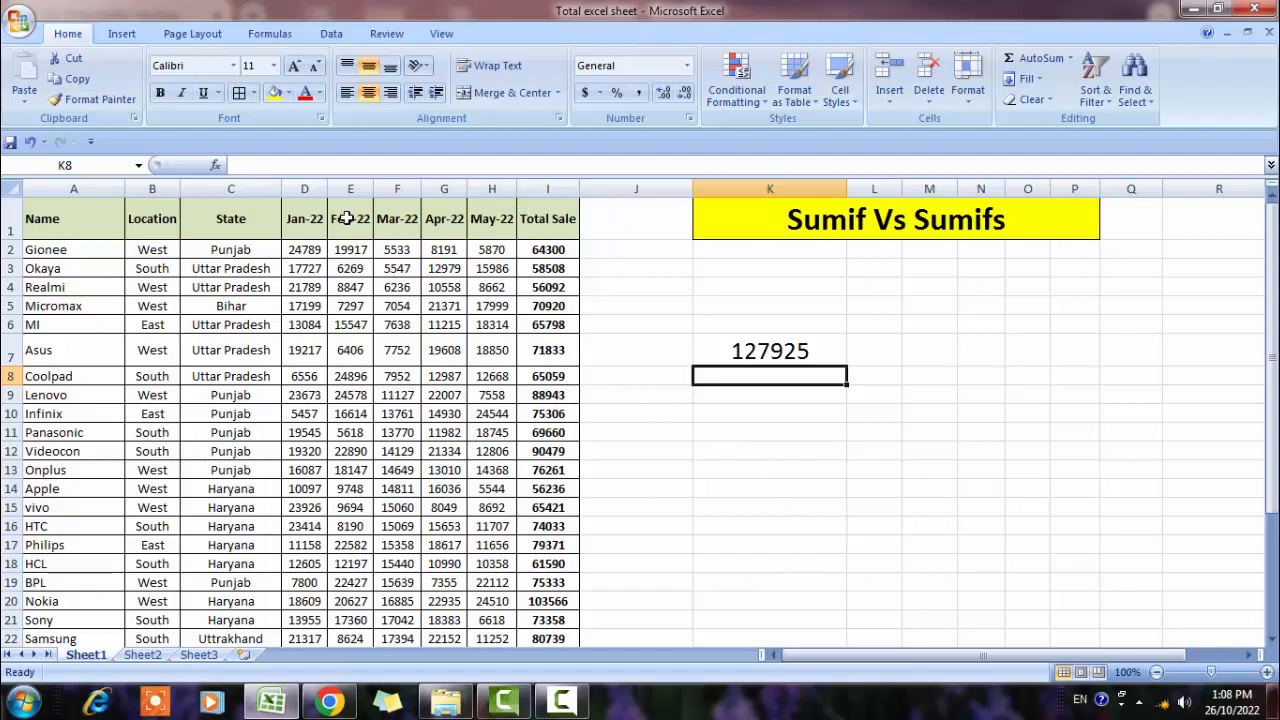
- Select the entire header row starting from the Name cell and turn on filters for it
left_click(314, 218)
key("Left")
key("Left")
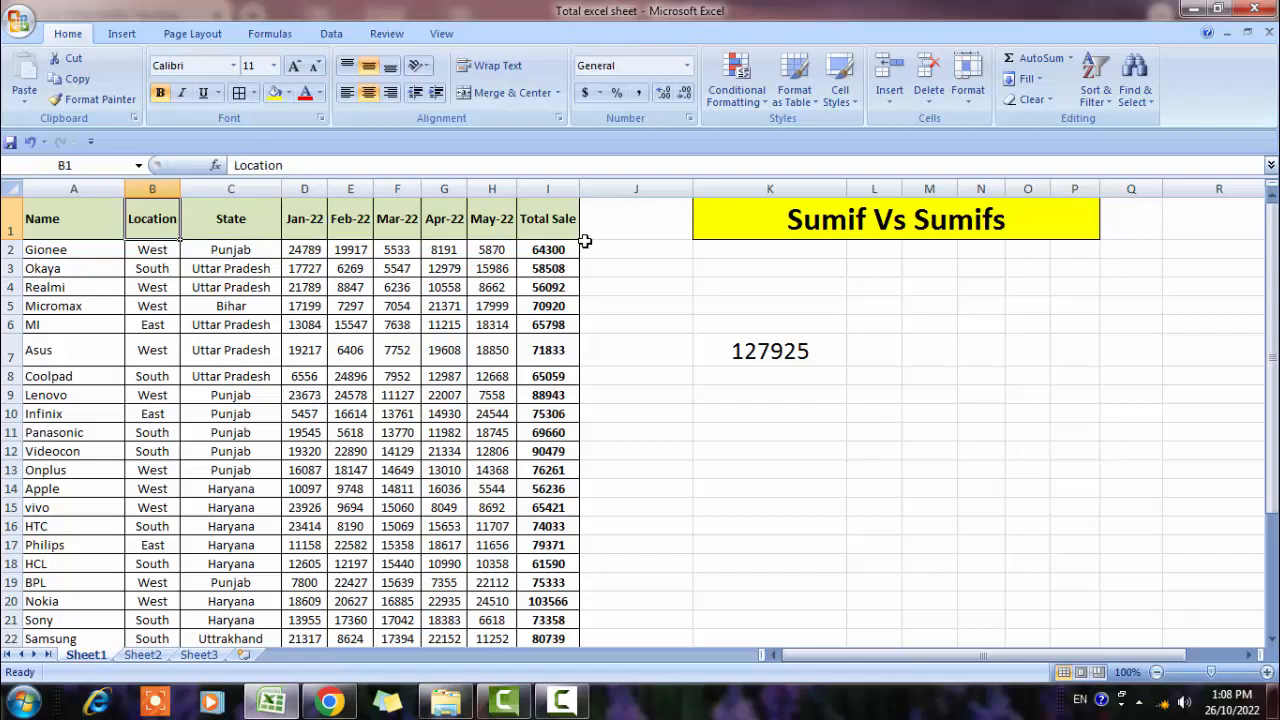
key("Left")
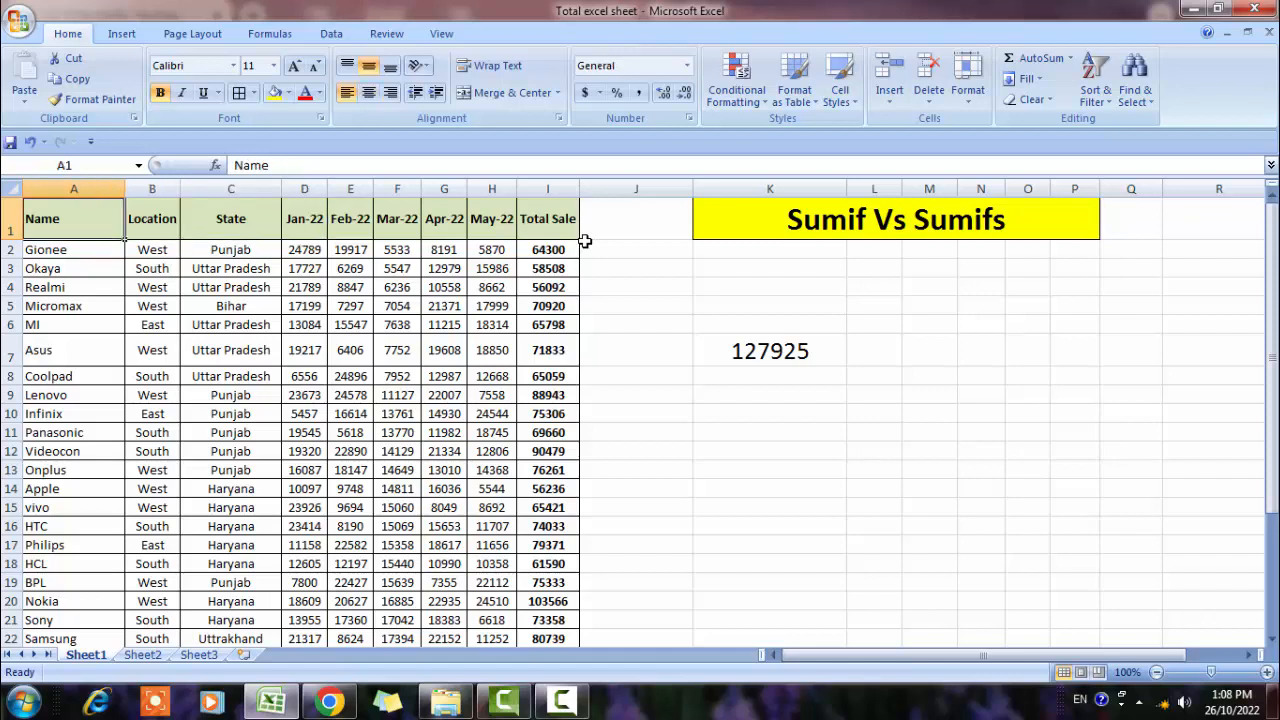
key("ctrl+shift+Right")
key("shift+space")
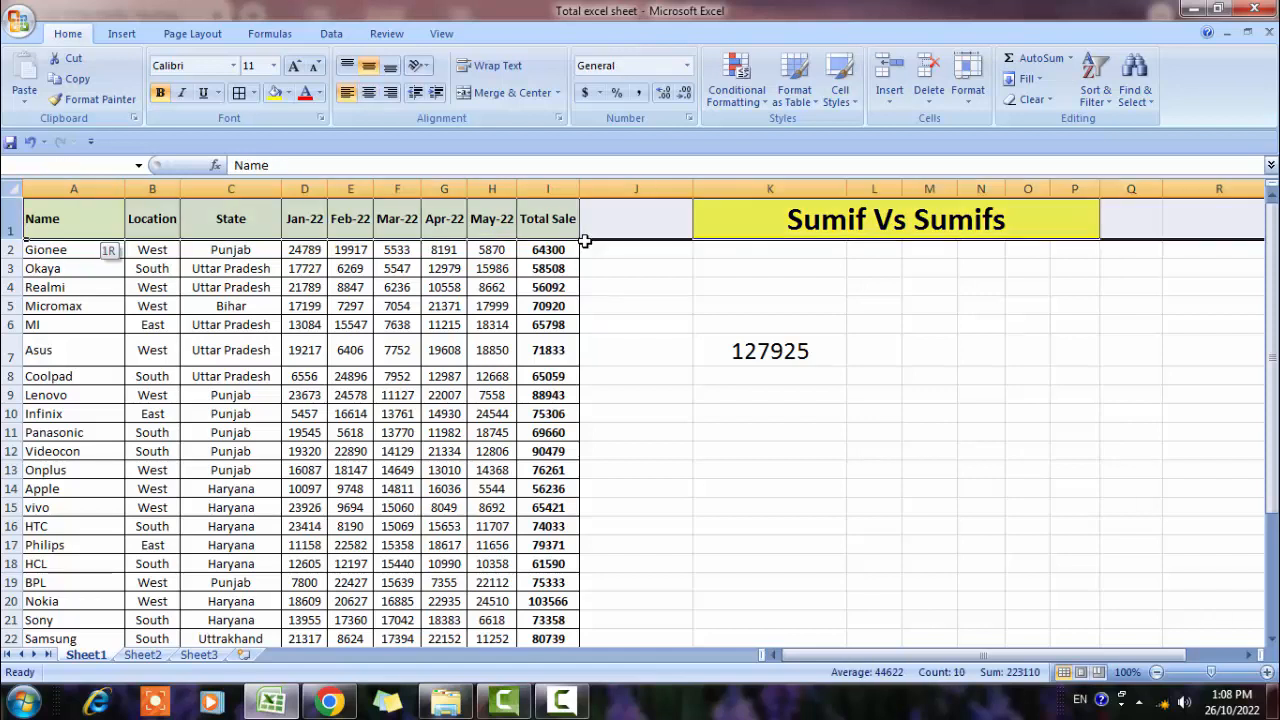
key("ctrl+shift+l")
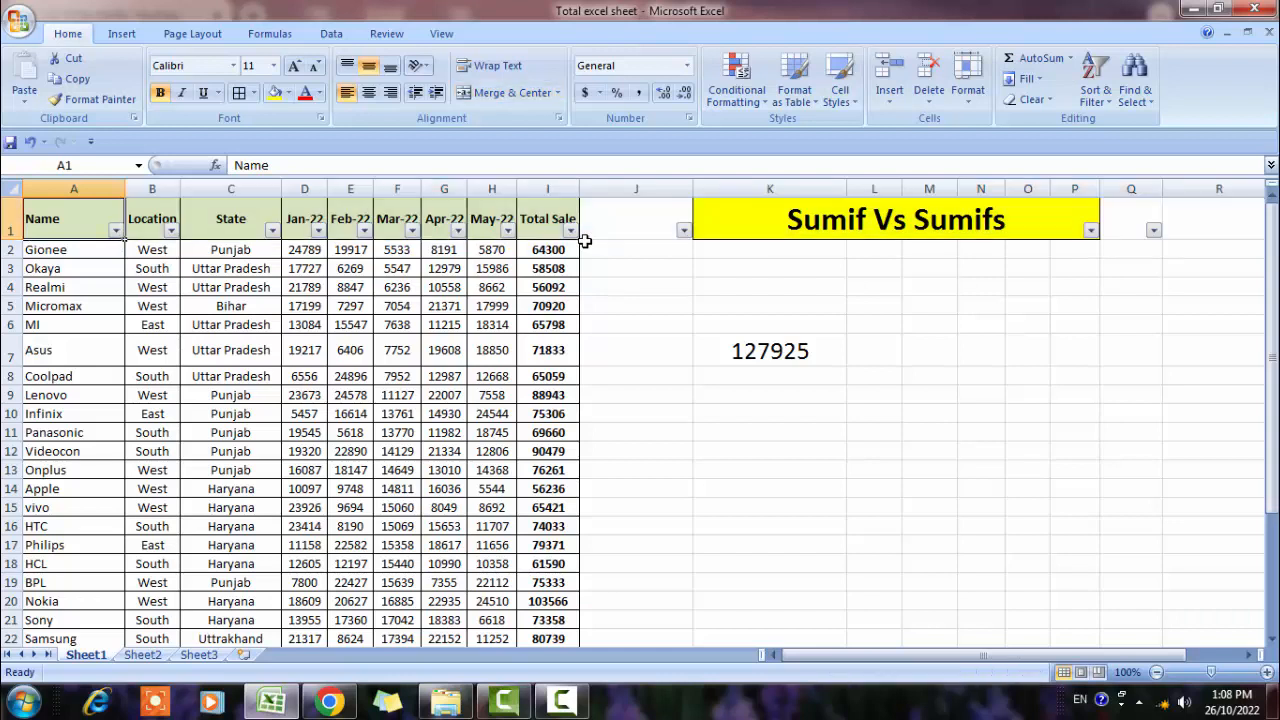
- Filter the Location column to show only the West rows
key("Right")
key("alt+Down")
key("Tab")
key("space")
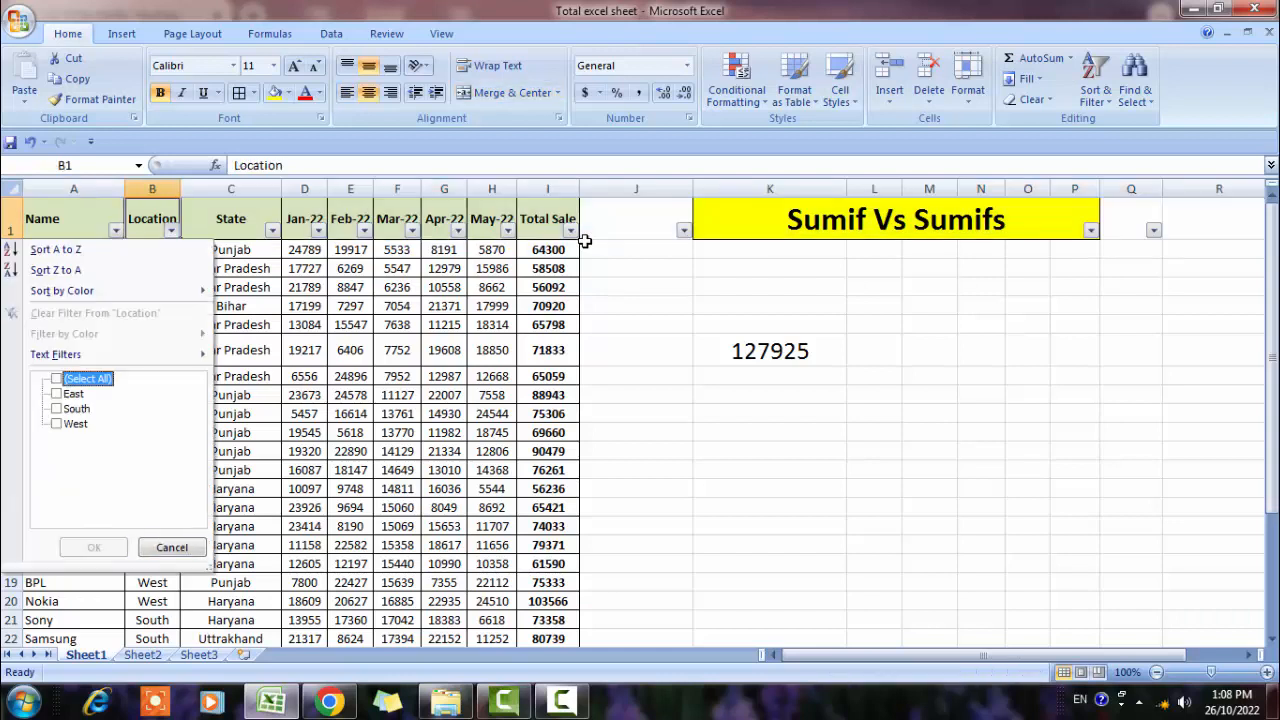
key("Down")
key("Down")
key("Down")
key("space")
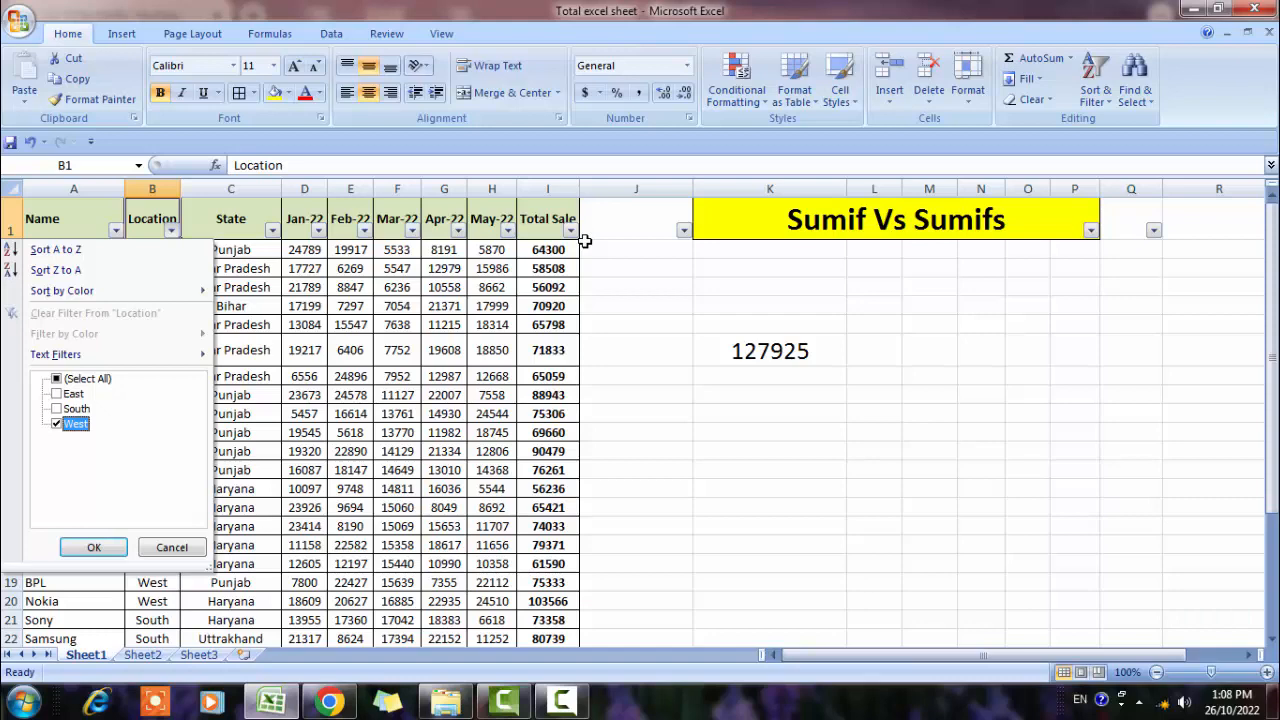
left_click(97, 547)
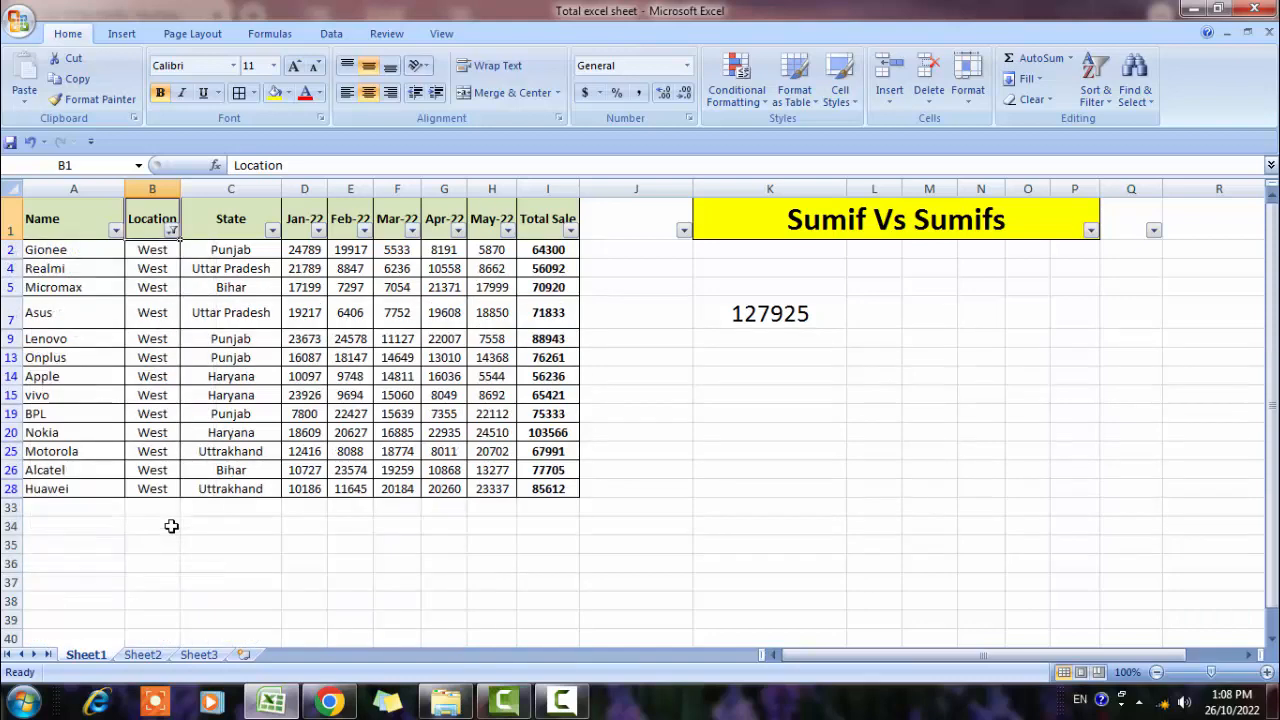
- Filter the State column to show only the Uttar Pradesh rows
key("Right")
key("alt+Down")
key("Tab")
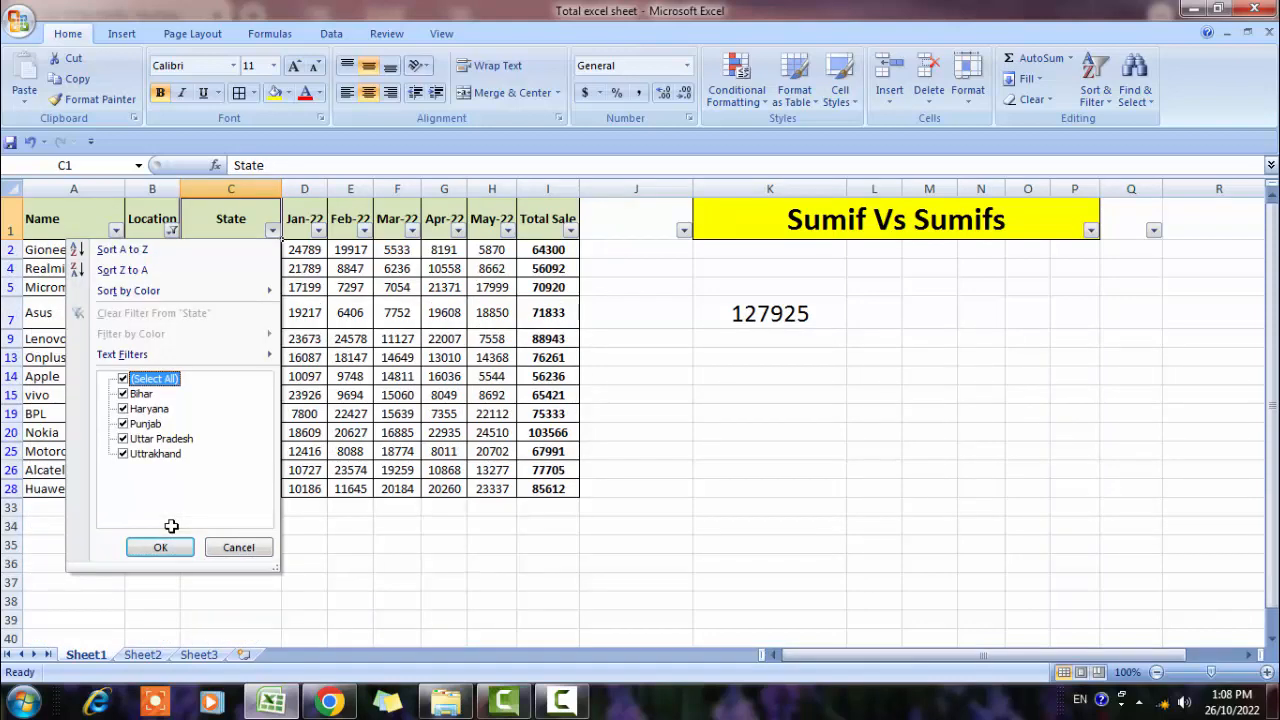
key("space")
key("Down")
key("Down")
key("Down")
key("Down")
key("space")
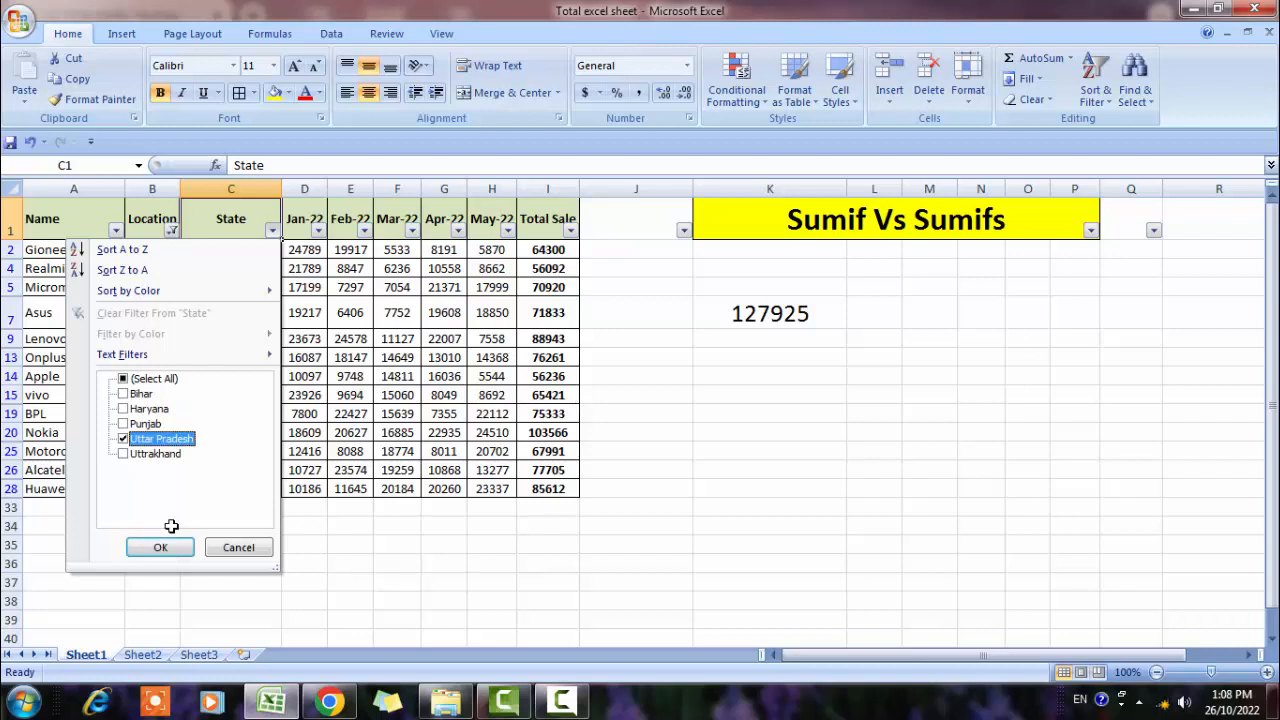
left_click(161, 546)
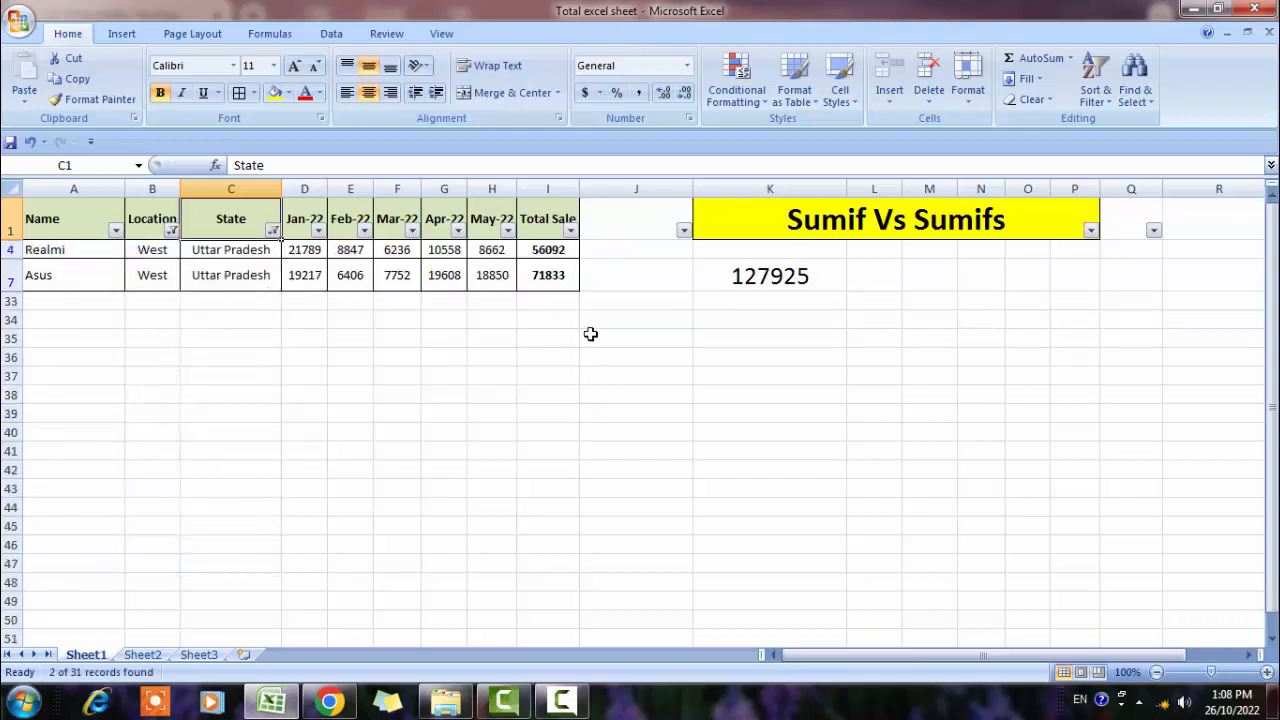
- Select the Total Sale values of the filtered rows to compare their sum with the SUMIFS result
left_click(537, 251)
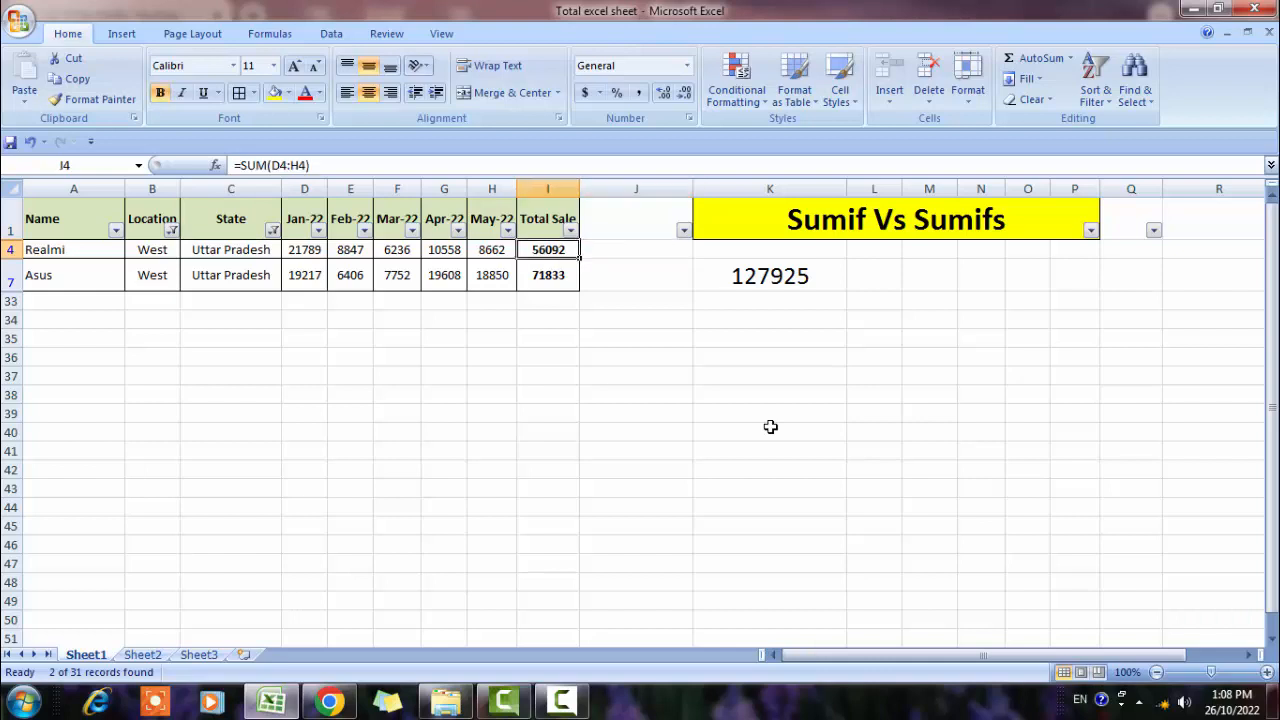
key("shift+Down")
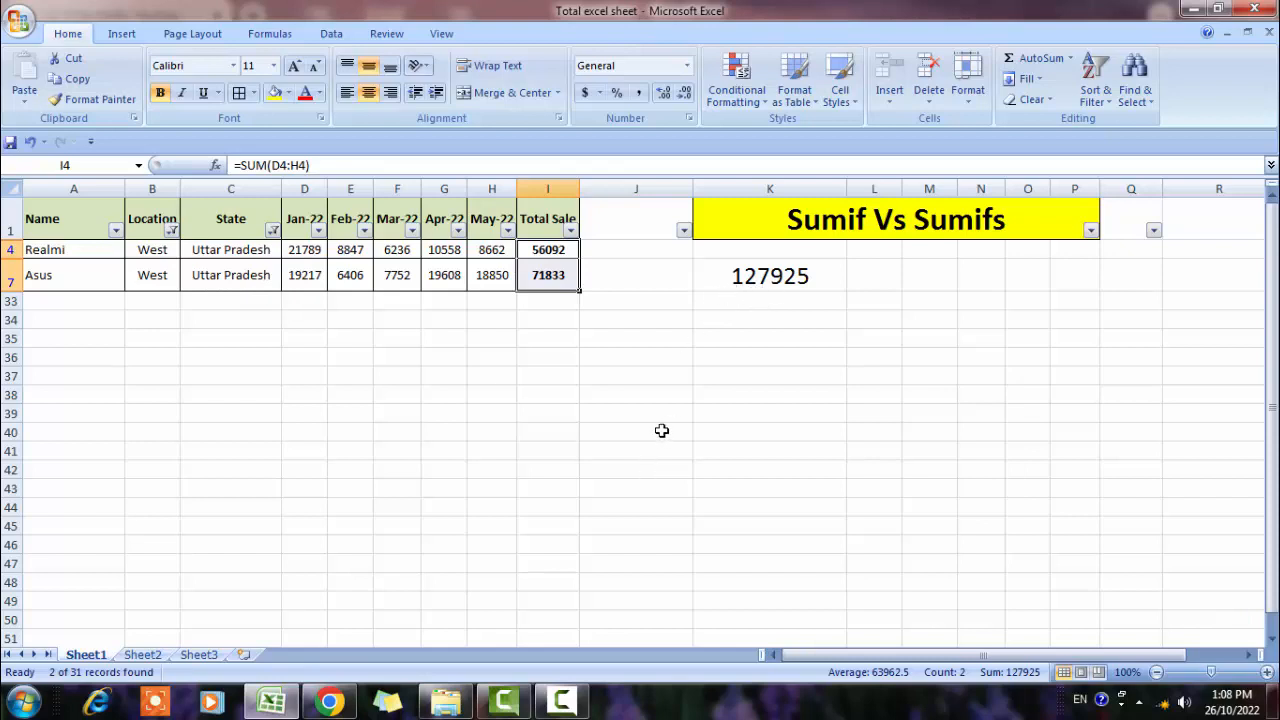
- Remove the filters from the header row to show the full sales table again
left_click(650, 285)
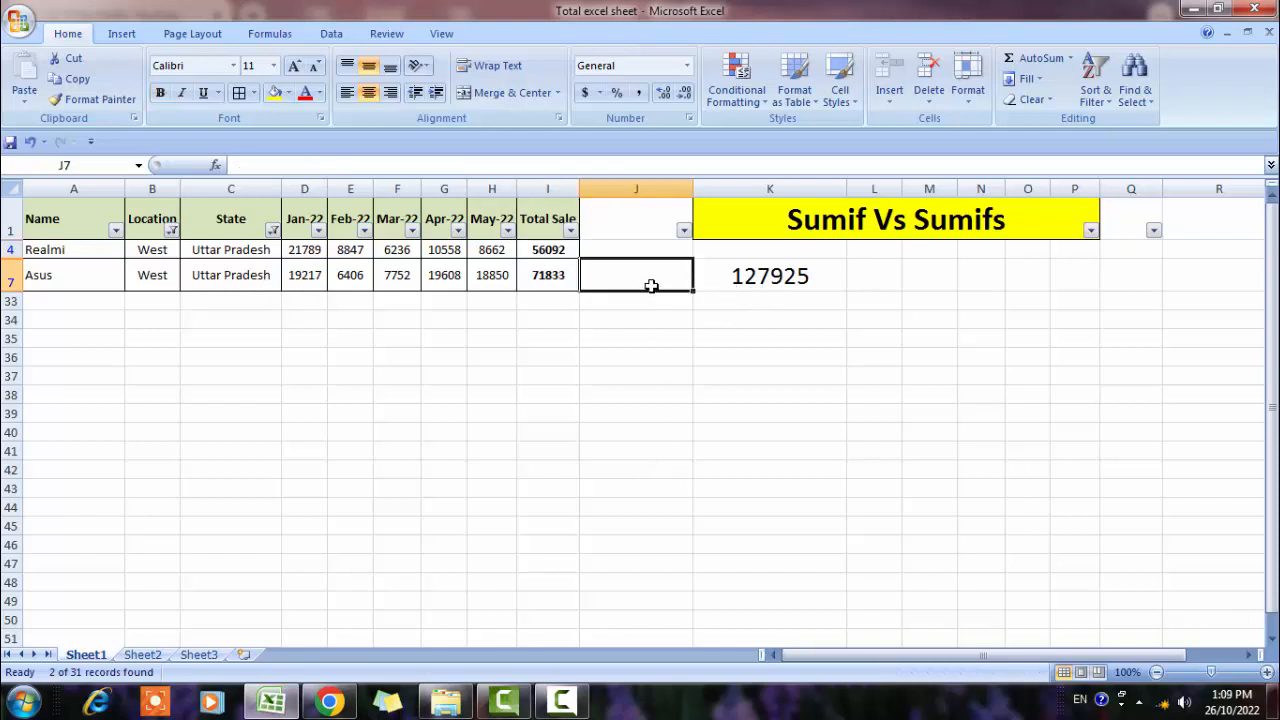
key("ctrl+Up")
key("Left")
key("alt+d")
key("f")
key("f")
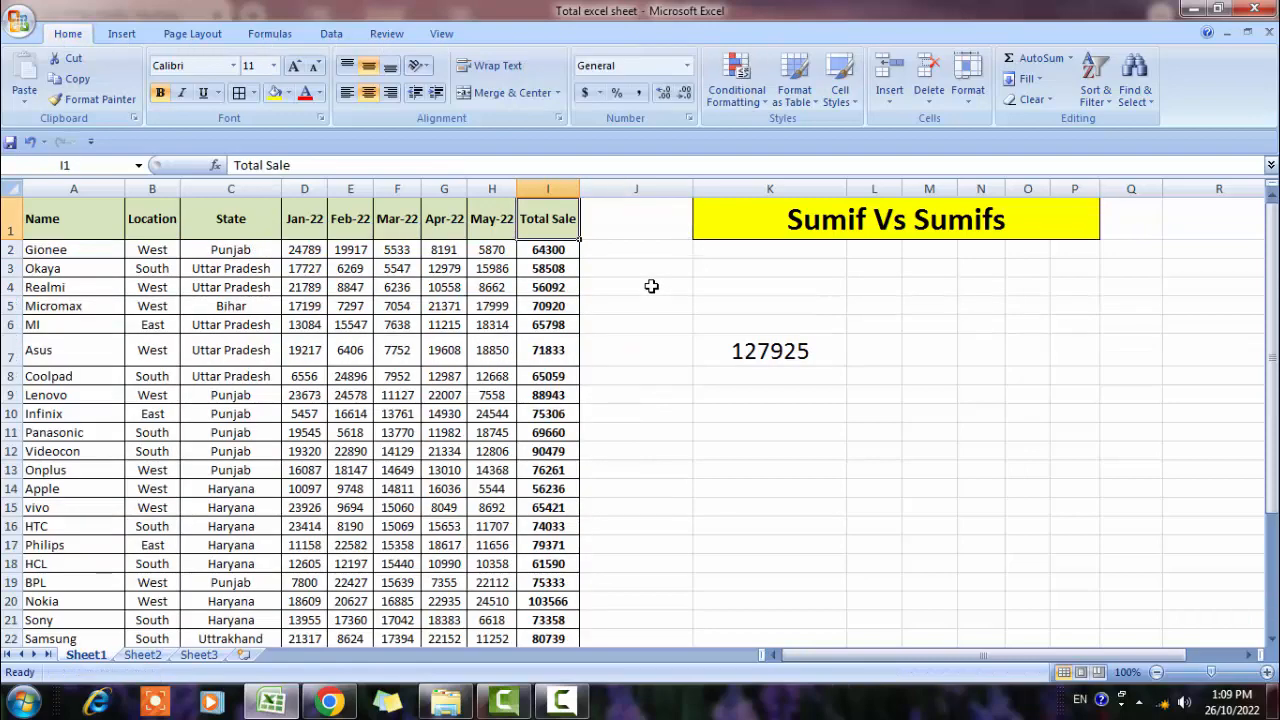
- Select cell K7 to review its SUMIFS formula
key("Right")
key("Down")
key("Down")
key("Down")
key("Right")
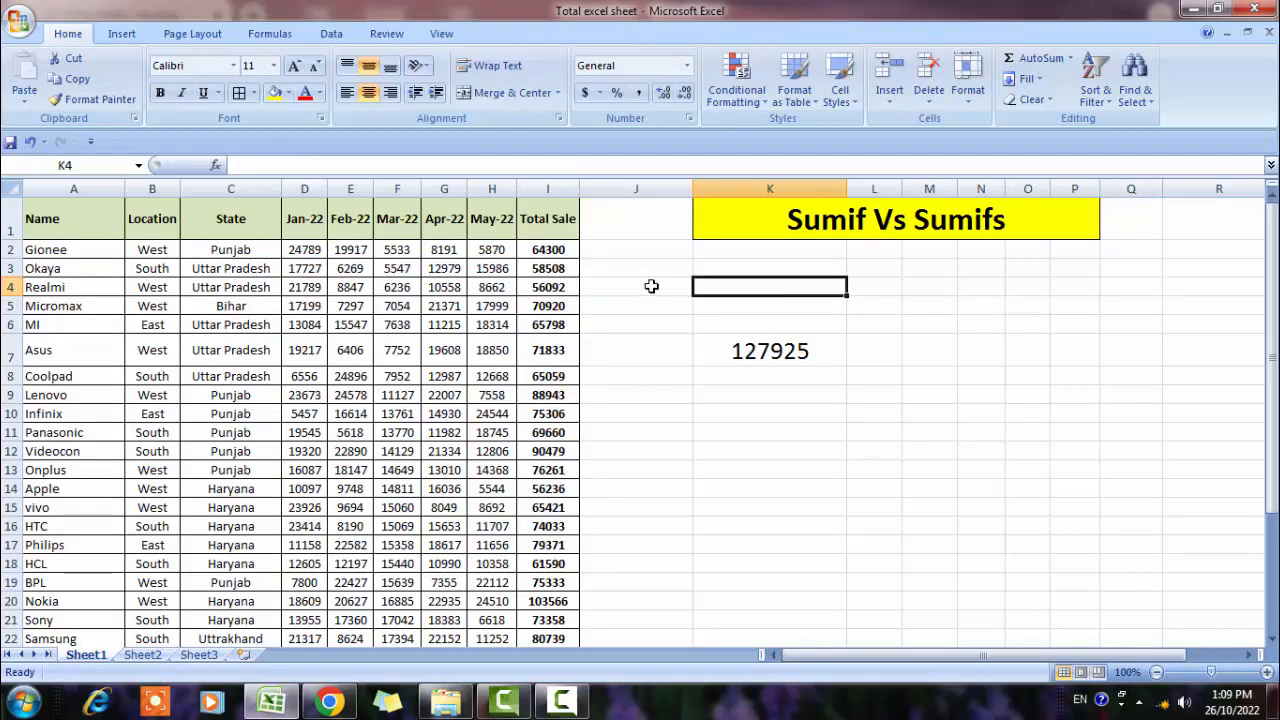
left_click(769, 413)
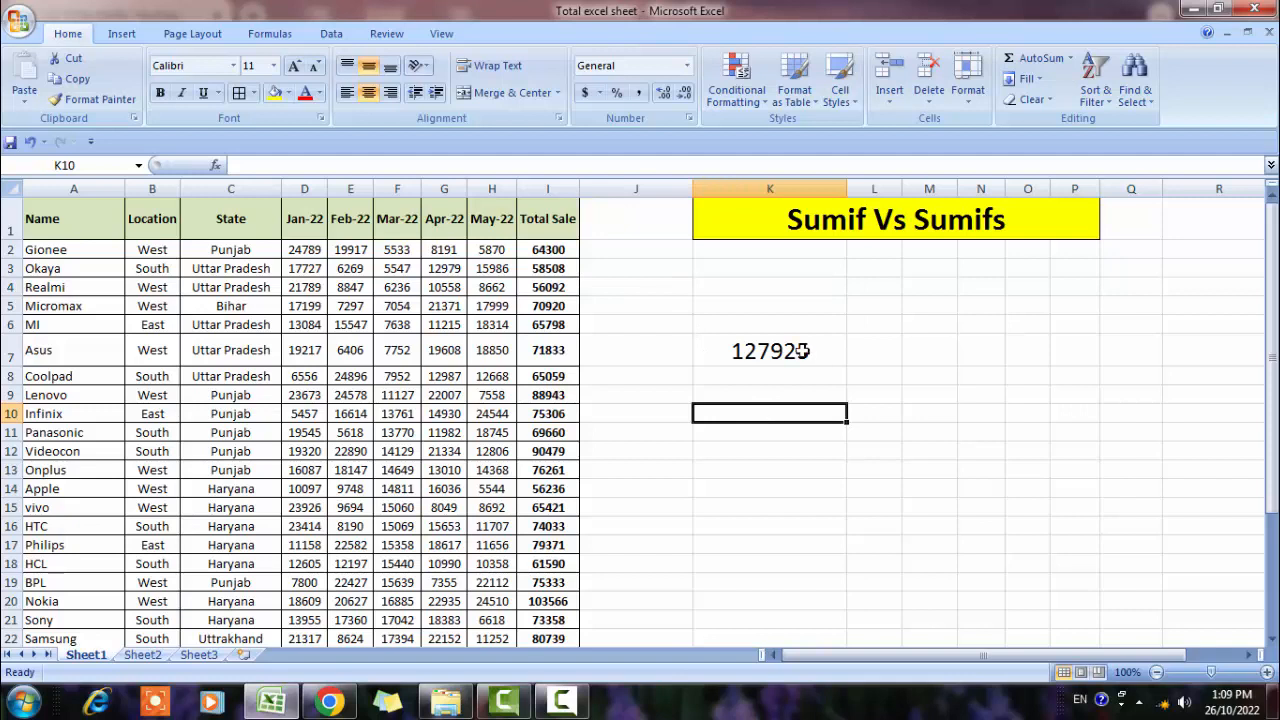
left_click(835, 350)
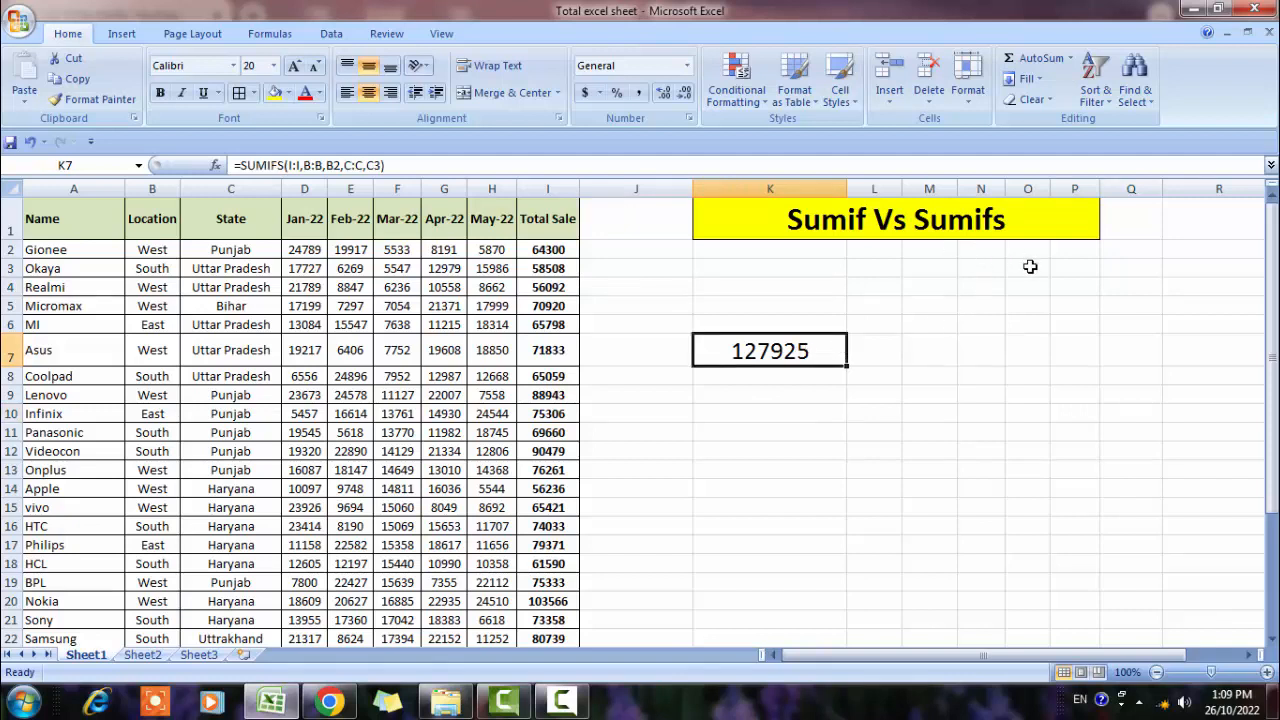